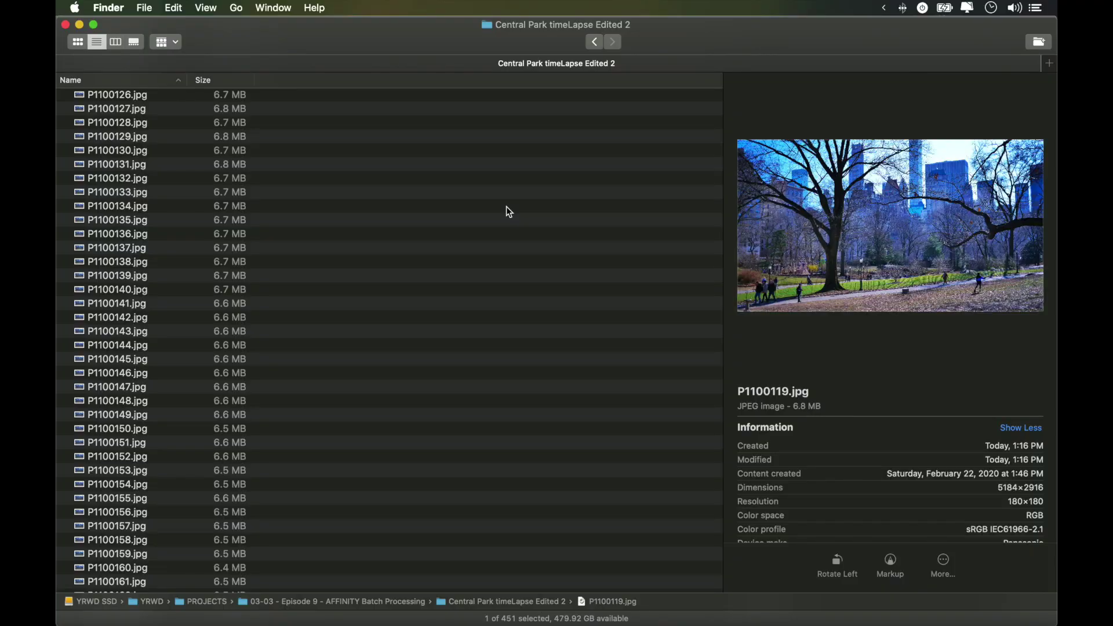
Open the edited P1100119.jpg in Xee³, compare it with the original, and show all windows
scroll(507, 208, "down", 20)
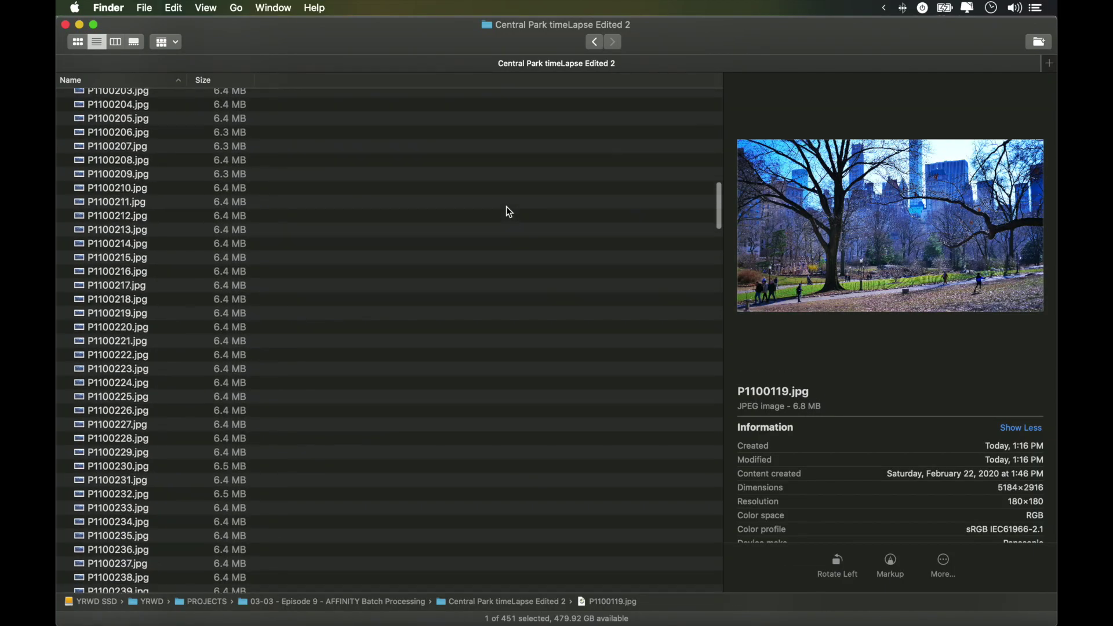
scroll(506, 206, "down", 20)
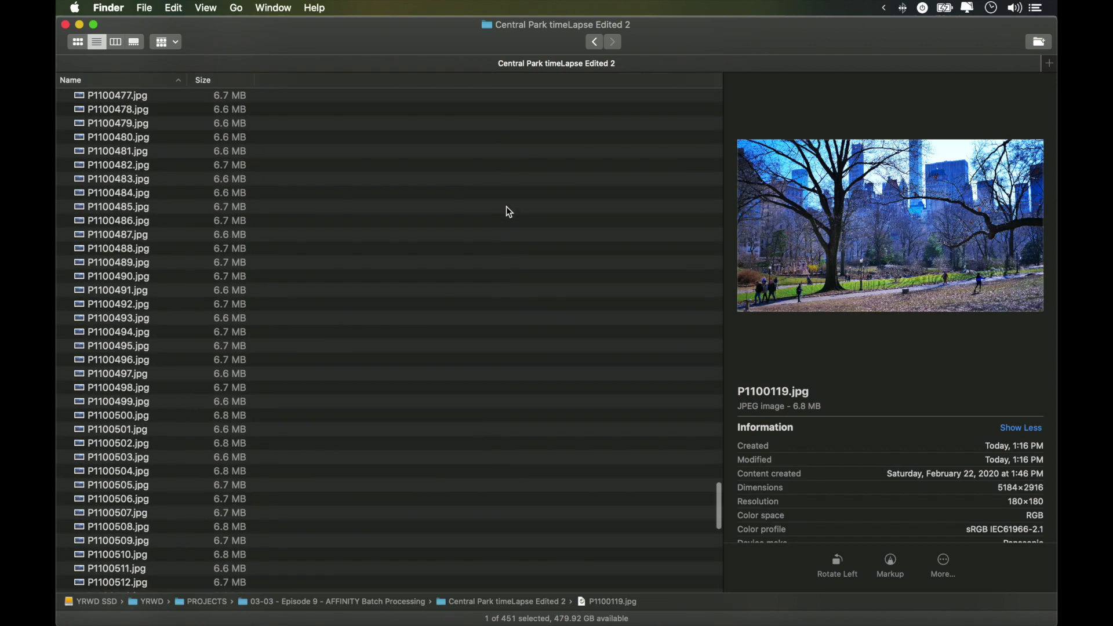
scroll(506, 206, "down", 15)
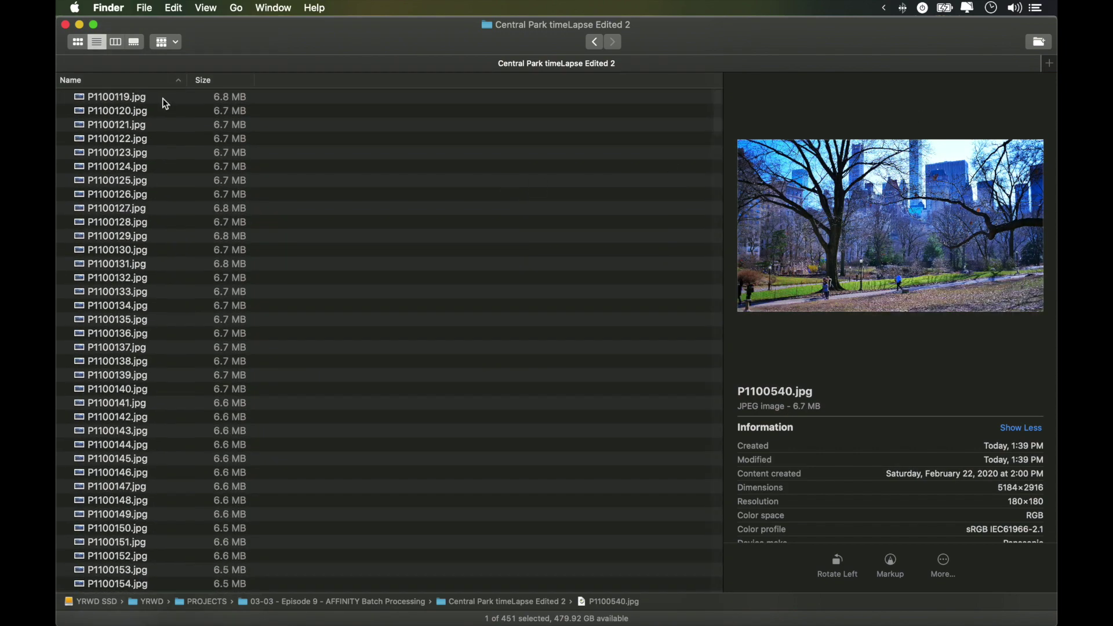
double_click(166, 104)
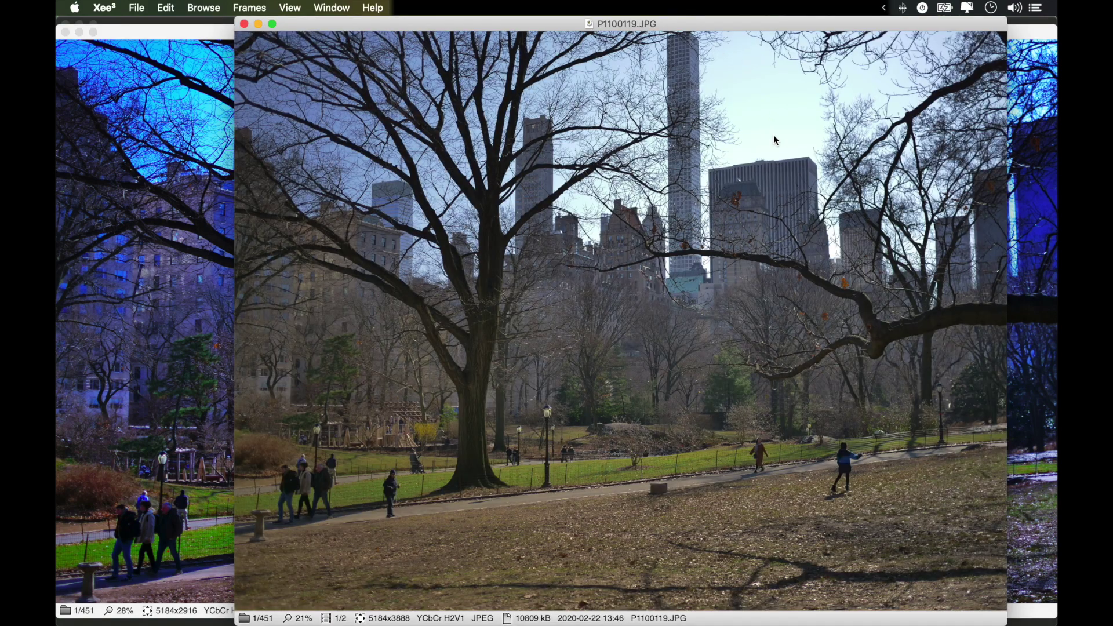
left_click(209, 161)
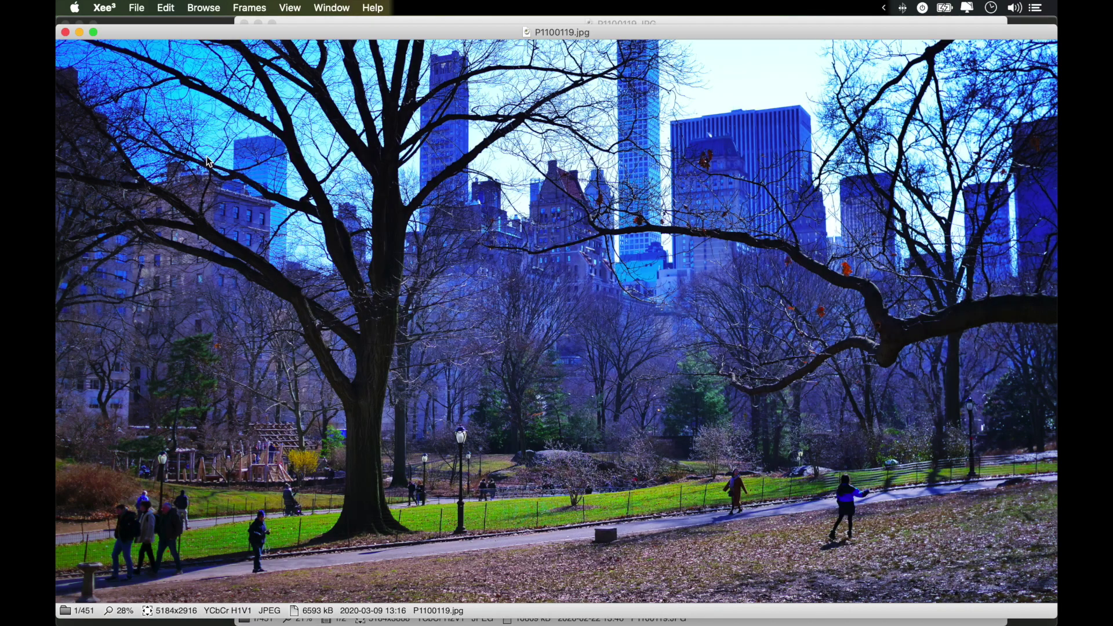
key("ctrl+Up")
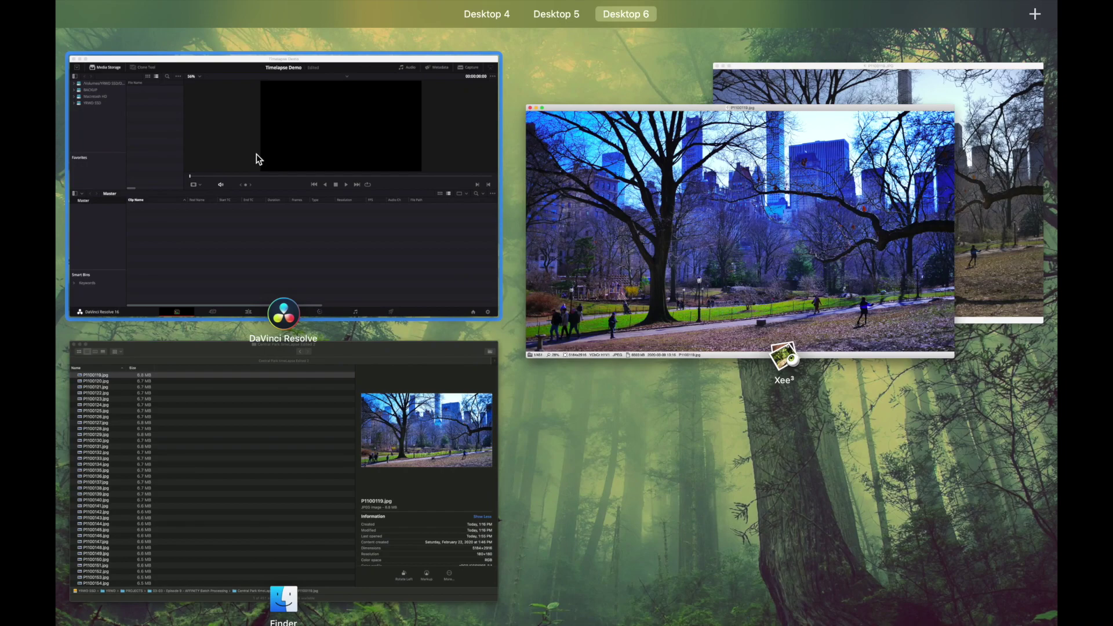
left_click(471, 112)
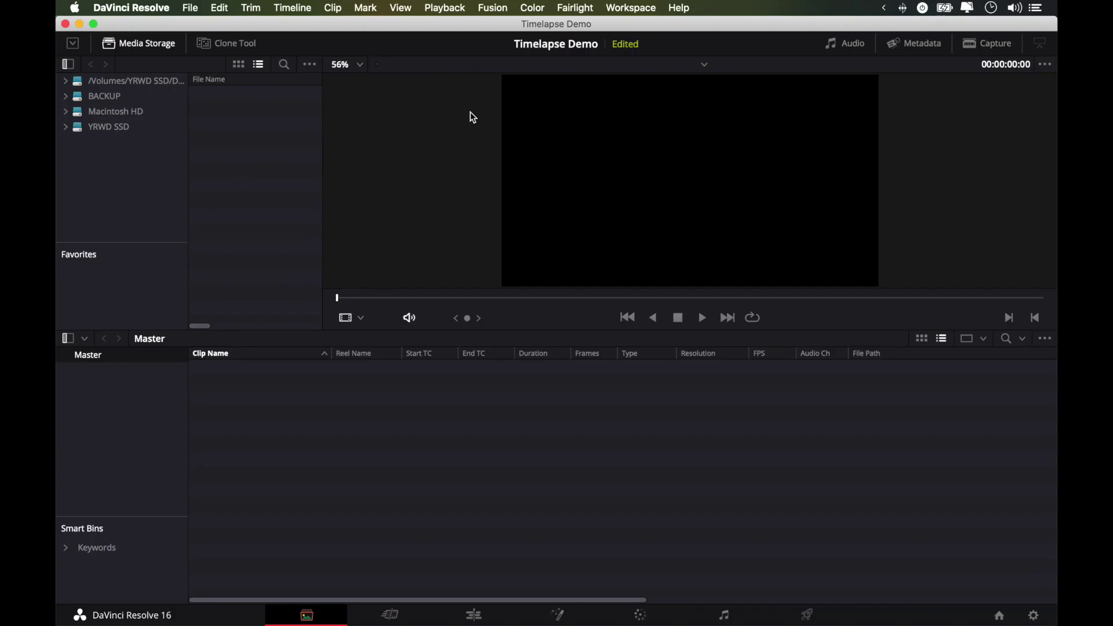
key("super+Tab")
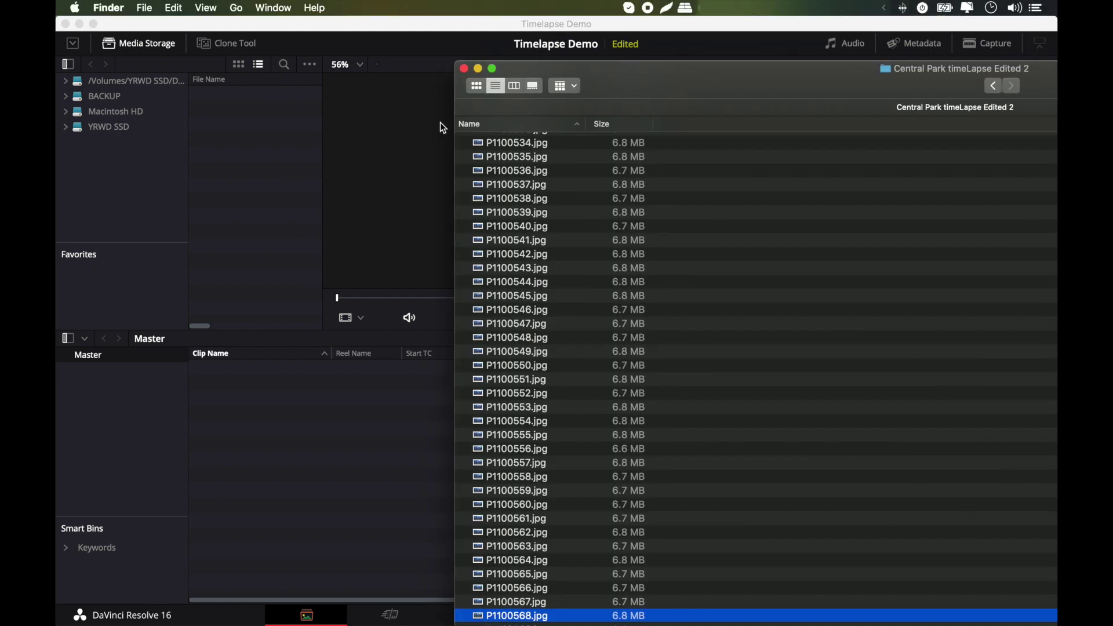
left_click(508, 140)
key("super+a")
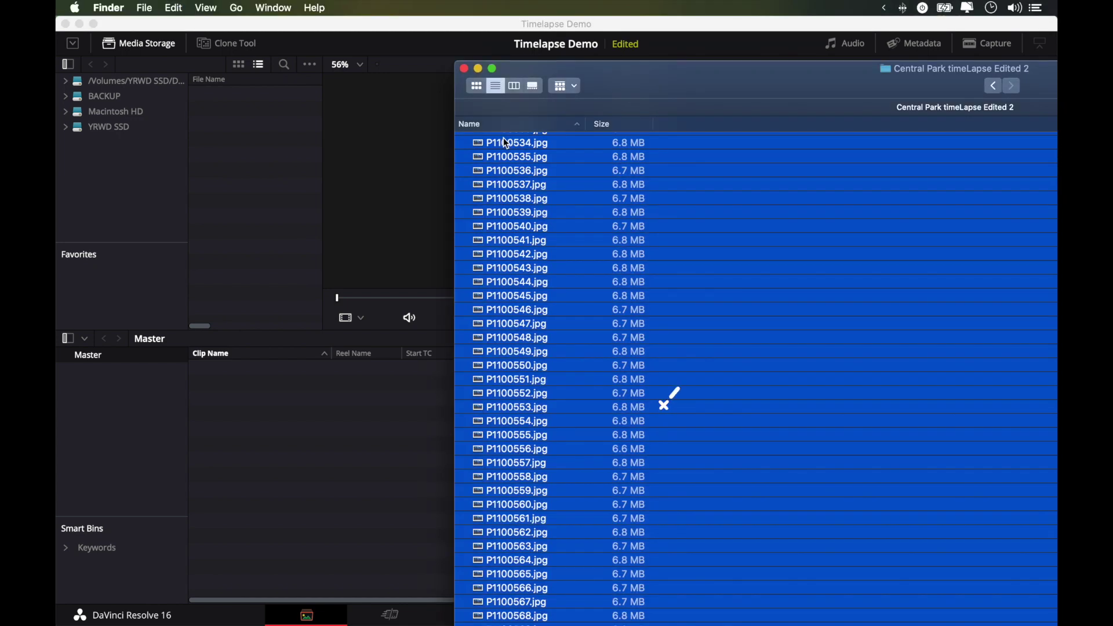
left_click_drag(503, 141, 253, 144)
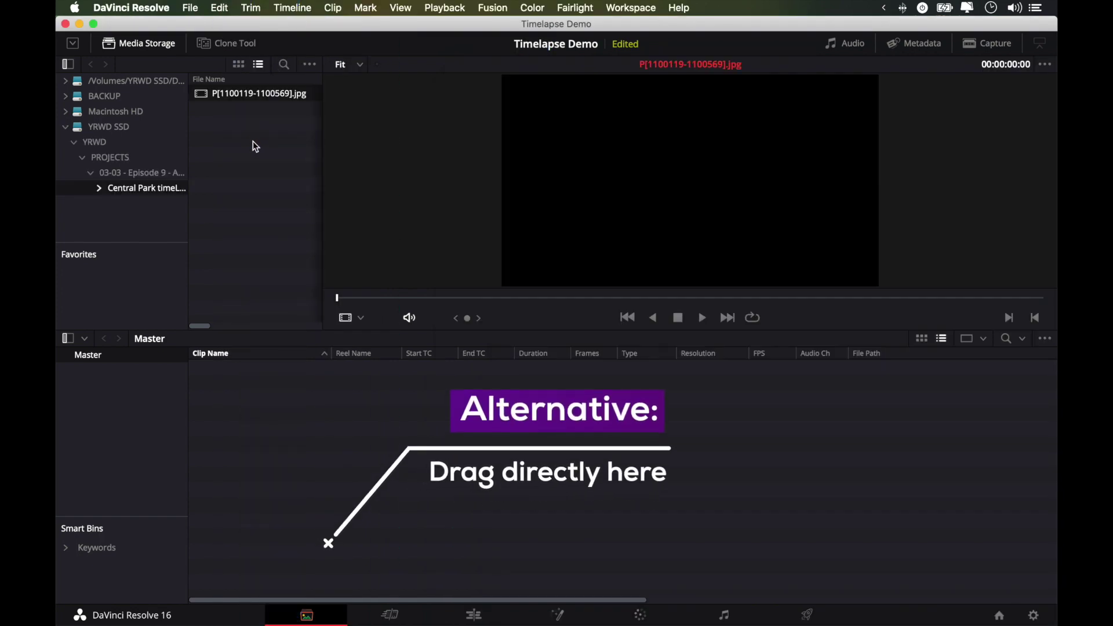
left_click_drag(322, 139, 350, 137)
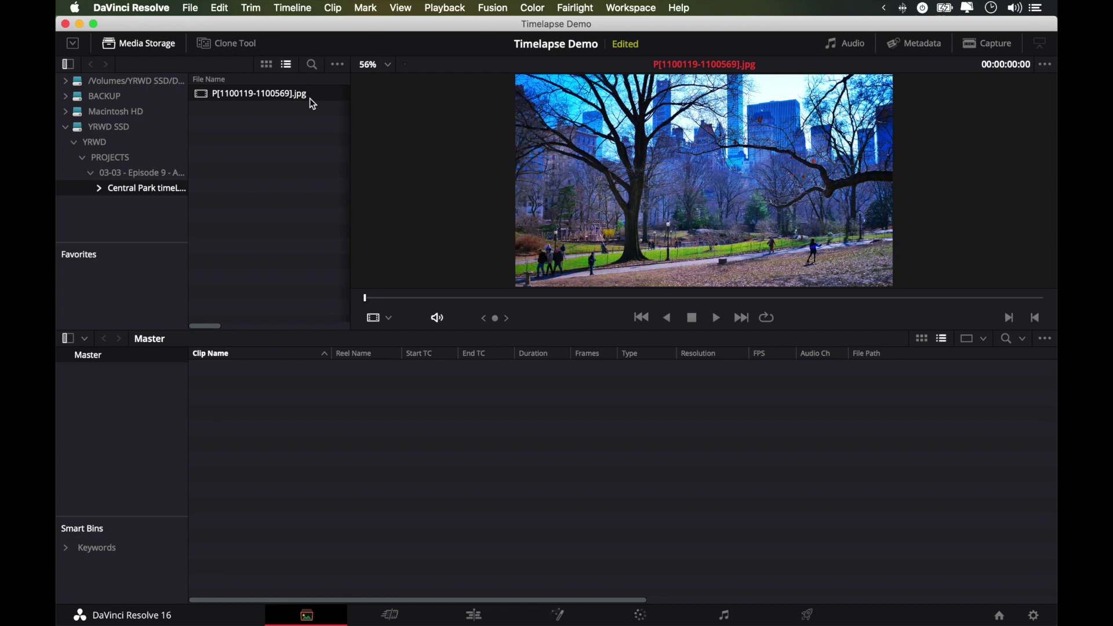
left_click_drag(255, 92, 298, 420)
Drop the jpg sequence onto a new Timeline 1 running 00:00:18:19 and play it back
left_click(475, 615)
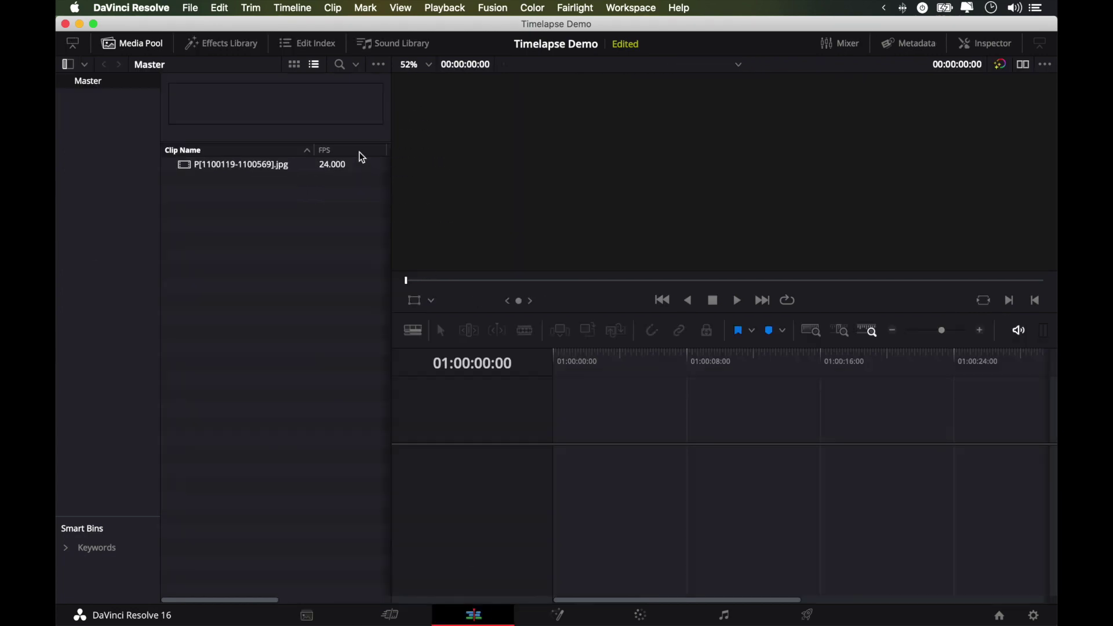
left_click(67, 64)
left_click_drag(141, 163, 574, 481)
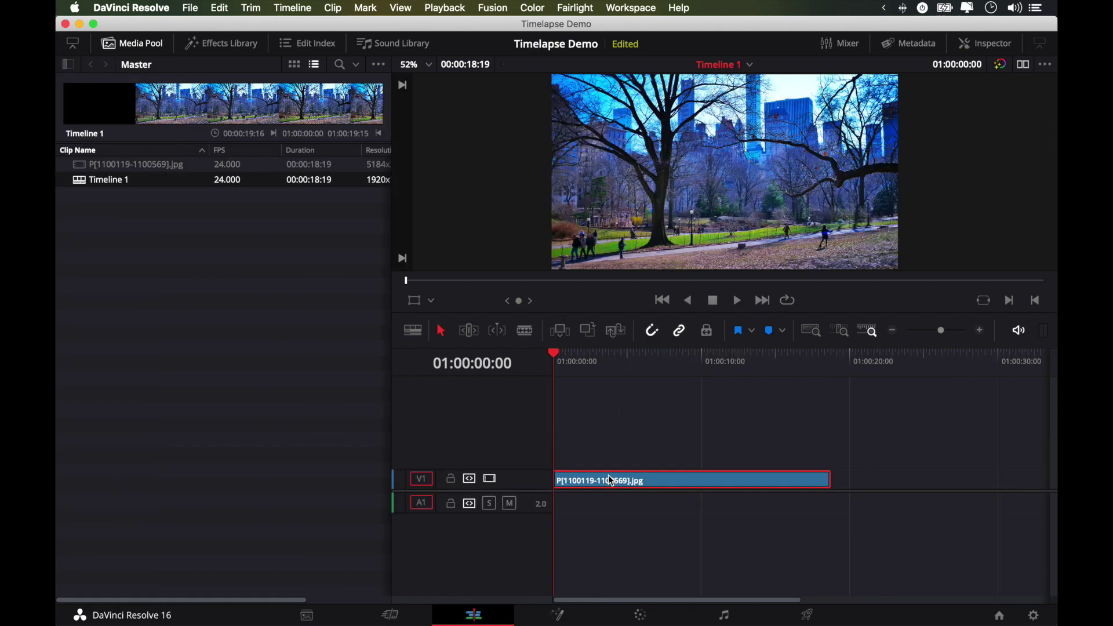
left_click(739, 304)
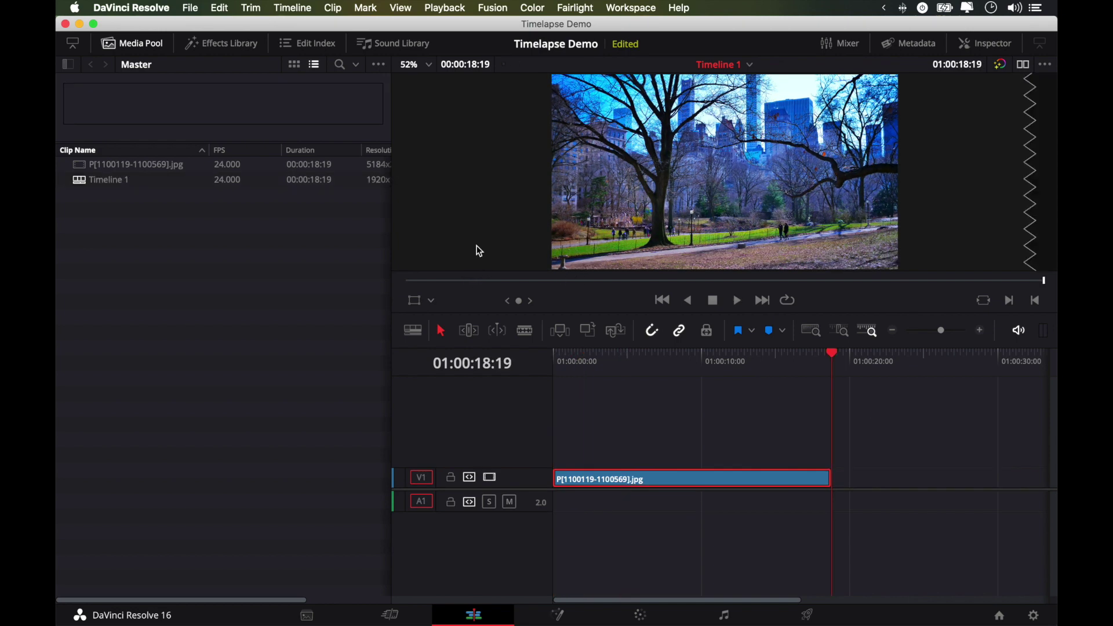
left_click(308, 616)
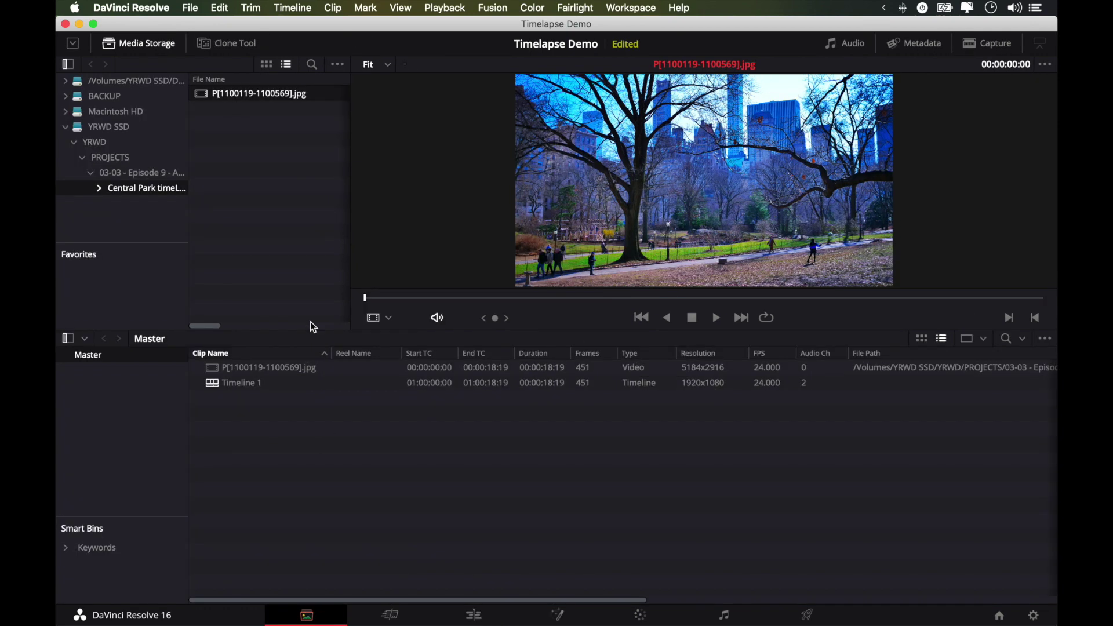
Widen the folder tree to show GH5_Timelapse Central Park and position its Finder window
left_click_drag(195, 160, 228, 161)
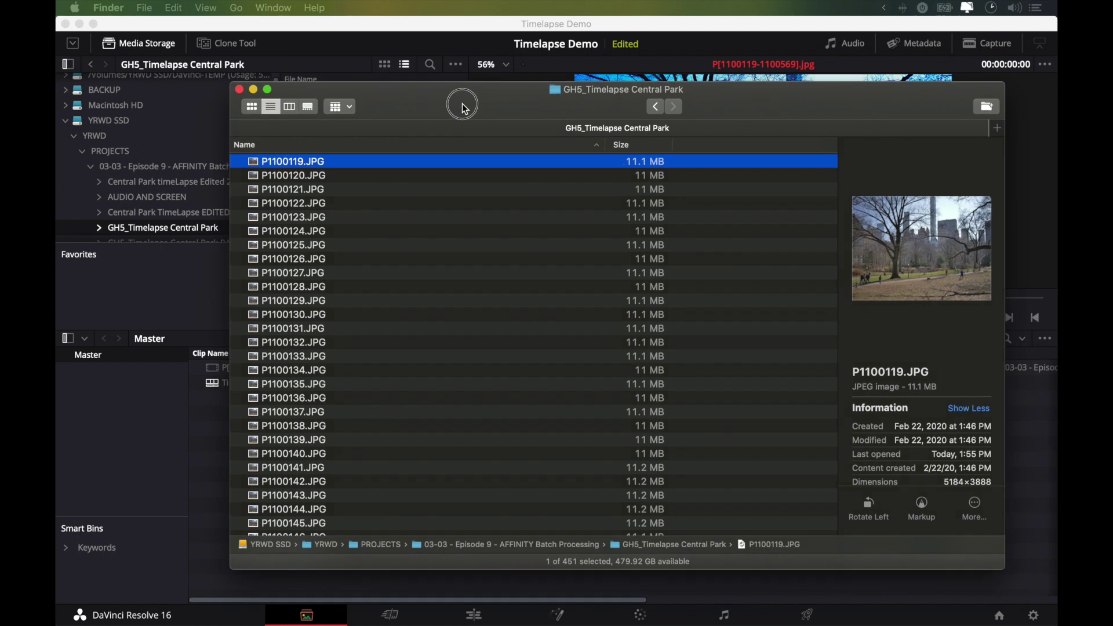
left_click_drag(459, 104, 440, 141)
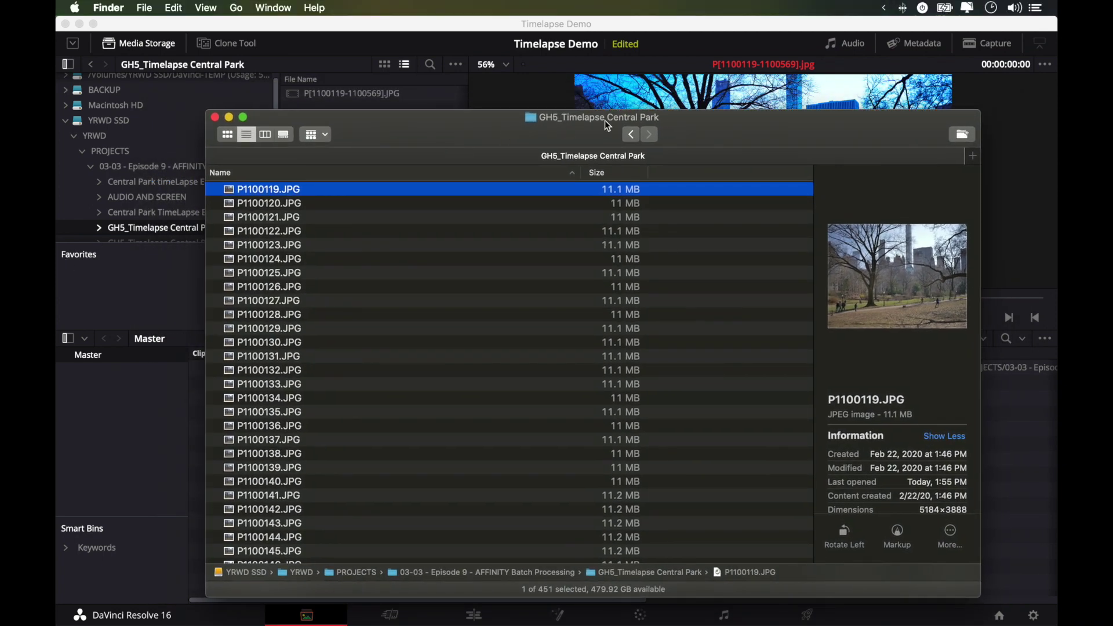
Scroll the GH5_Timelapse Central Park Finder list to check the final frame P1100569.JPG
left_click_drag(603, 120, 602, 84)
scroll(297, 196, "down", 10)
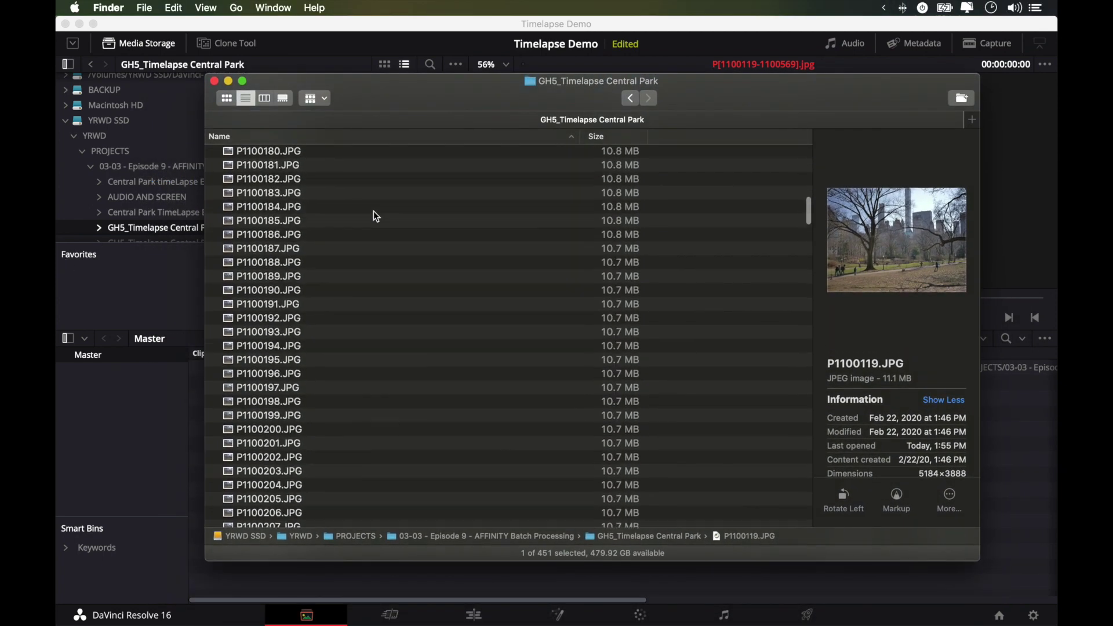
left_click_drag(806, 223, 797, 545)
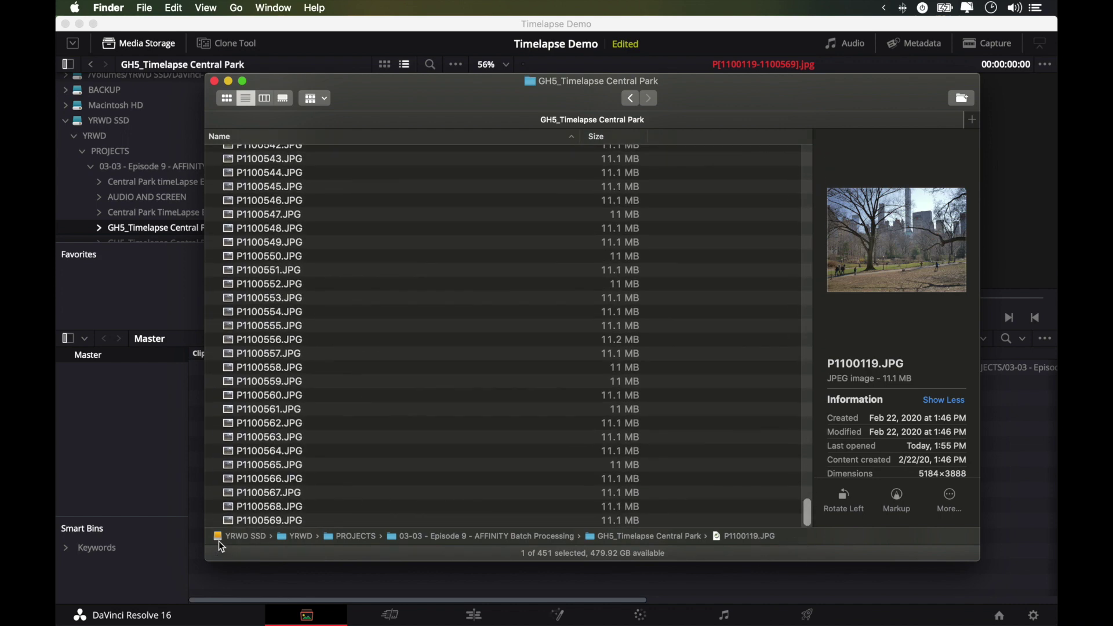
left_click(258, 520)
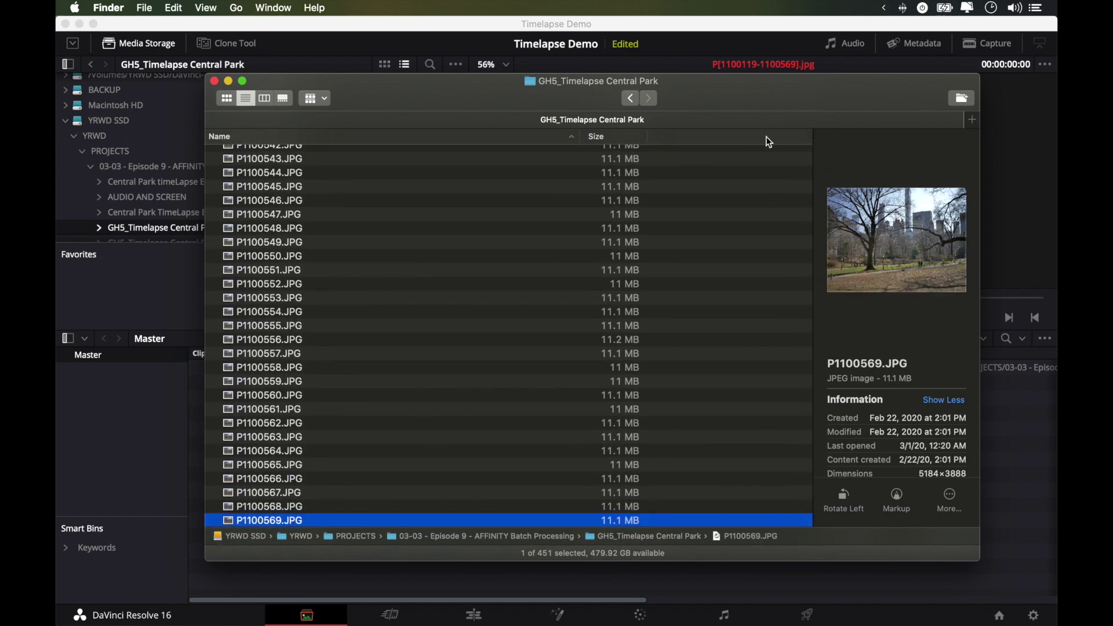
left_click(760, 65)
left_click_drag(280, 165, 278, 177)
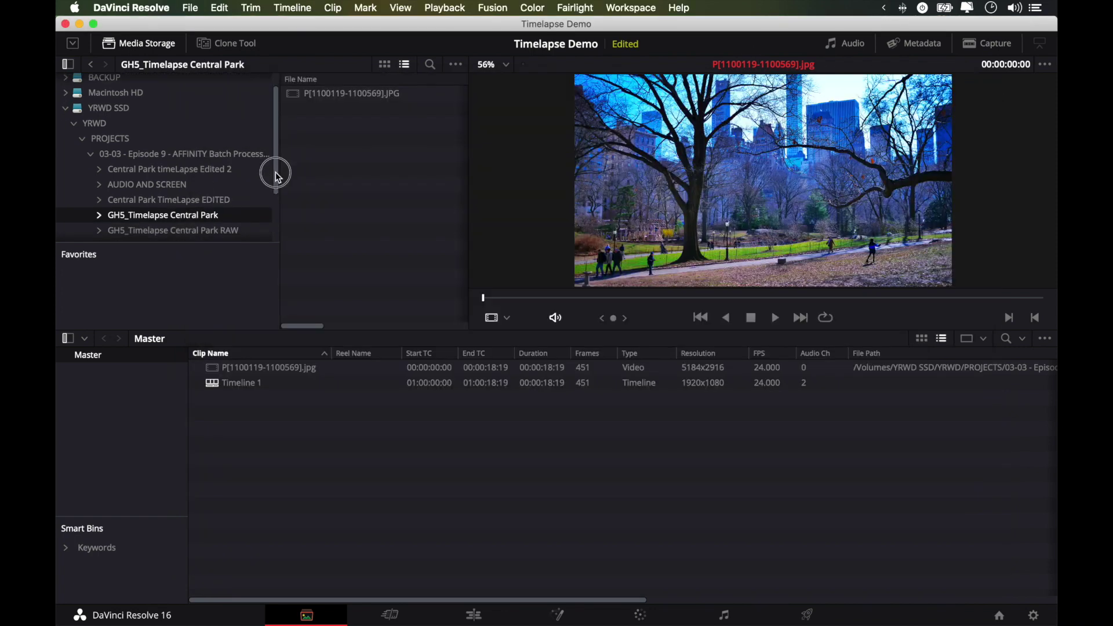
left_click(360, 96)
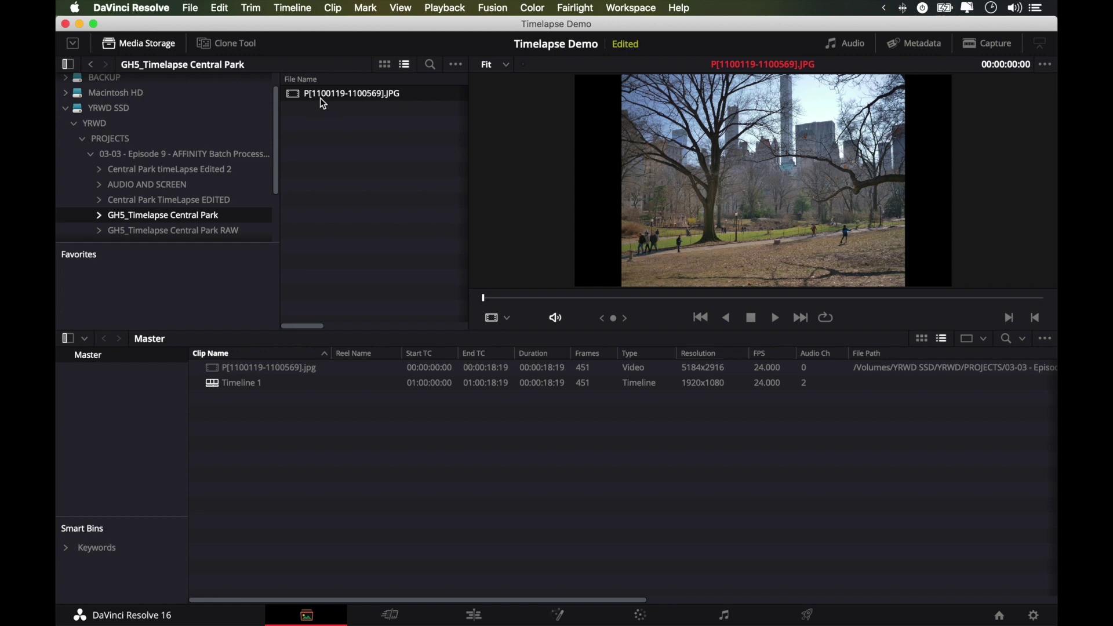
left_click_drag(326, 100, 231, 430)
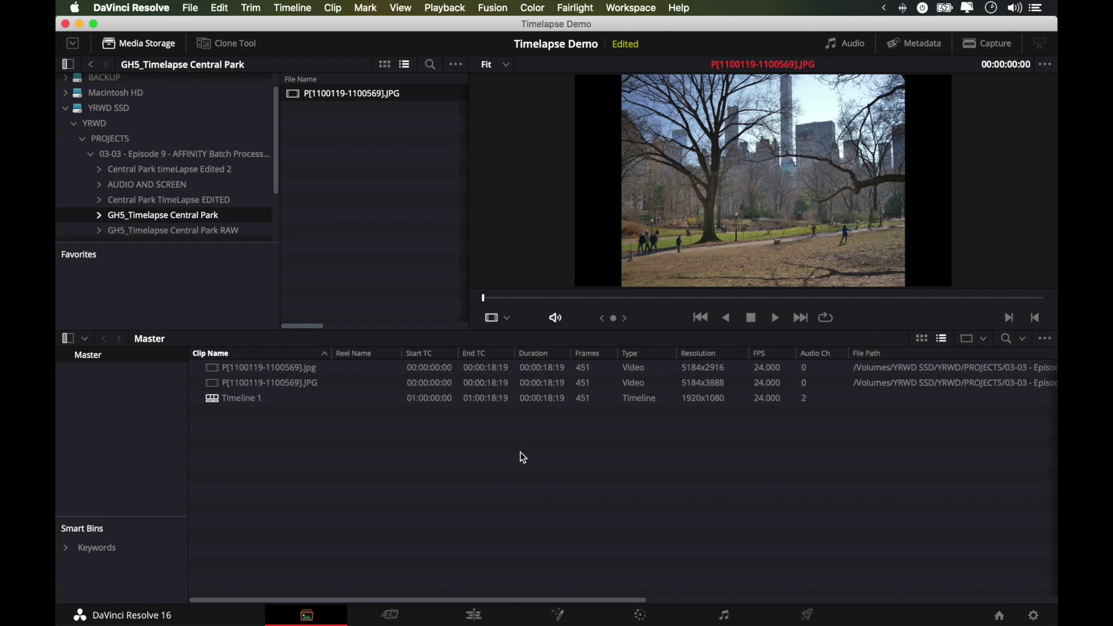
left_click(474, 615)
Place the original JPG sequence after the edited clip on V1, play back, and enable Transform controls
left_click_drag(149, 181, 837, 478)
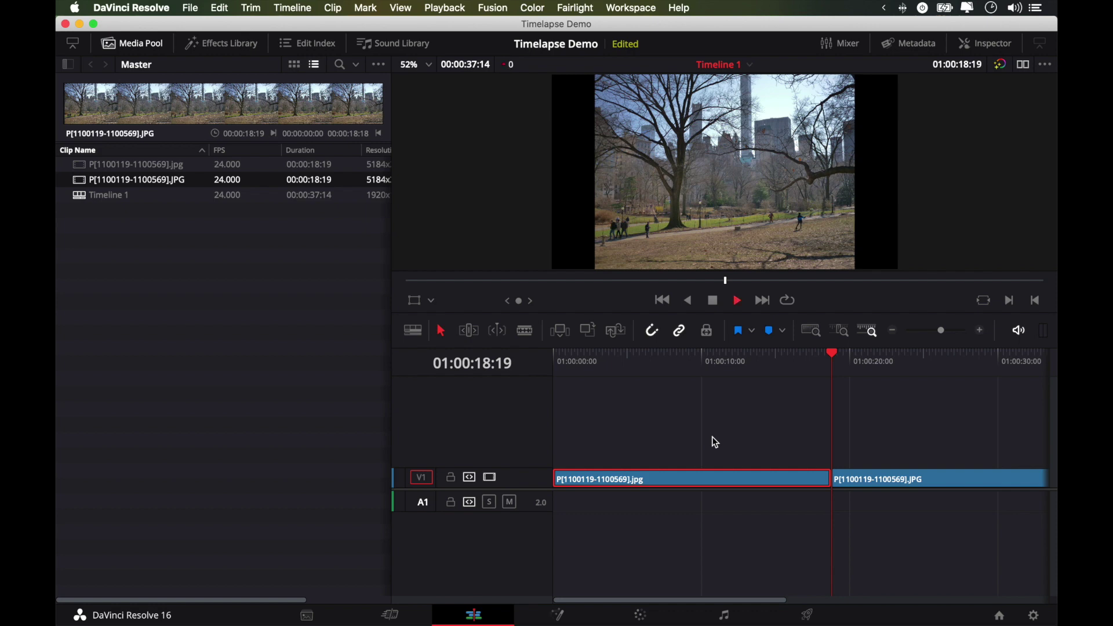
key("space")
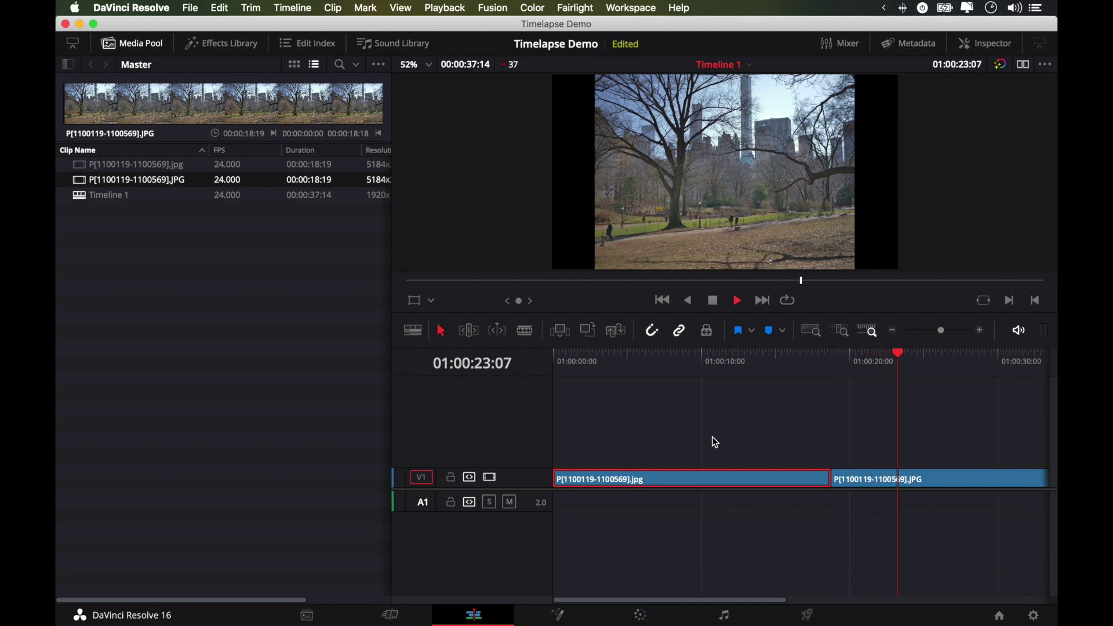
left_click(635, 357)
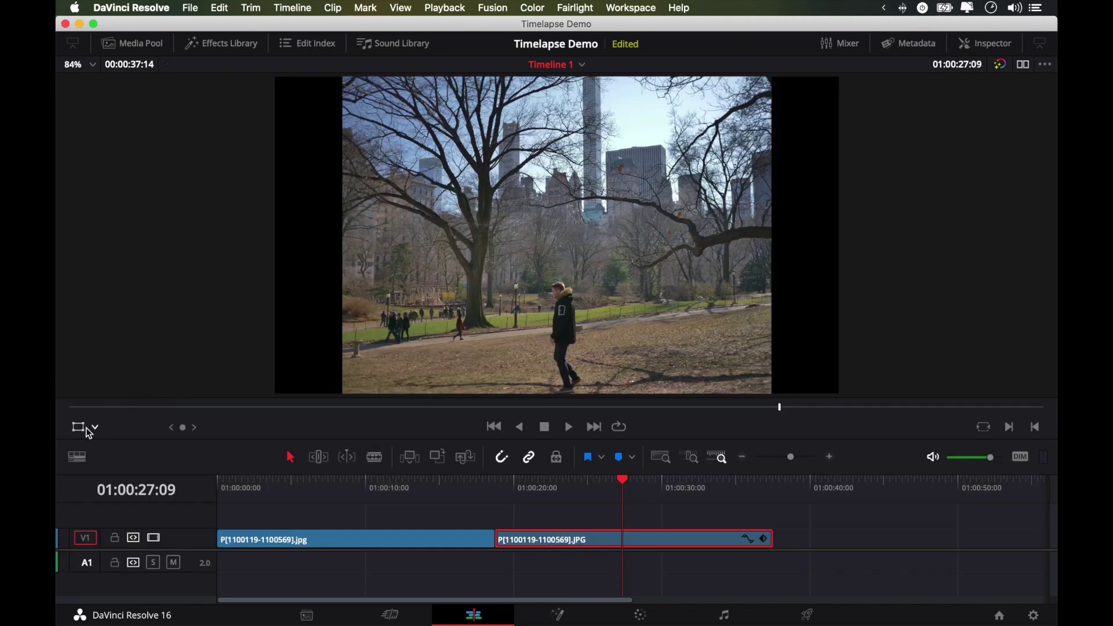
left_click(79, 429)
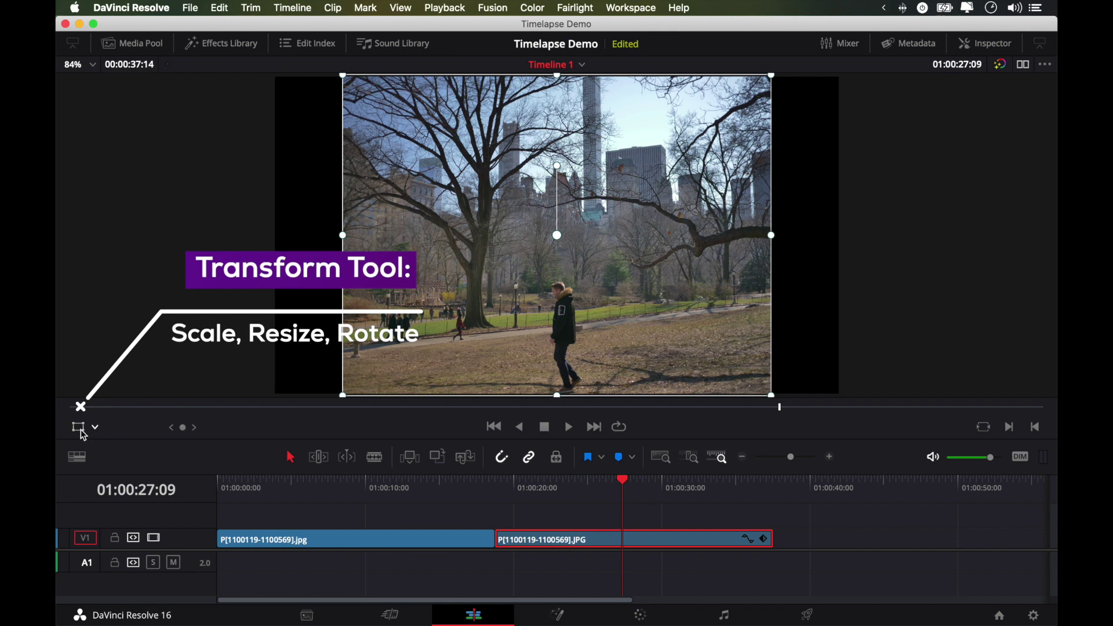
Zoom the viewer out, resize the second park clip by its corner, and scrub both clips
scroll(229, 320, "down", 1)
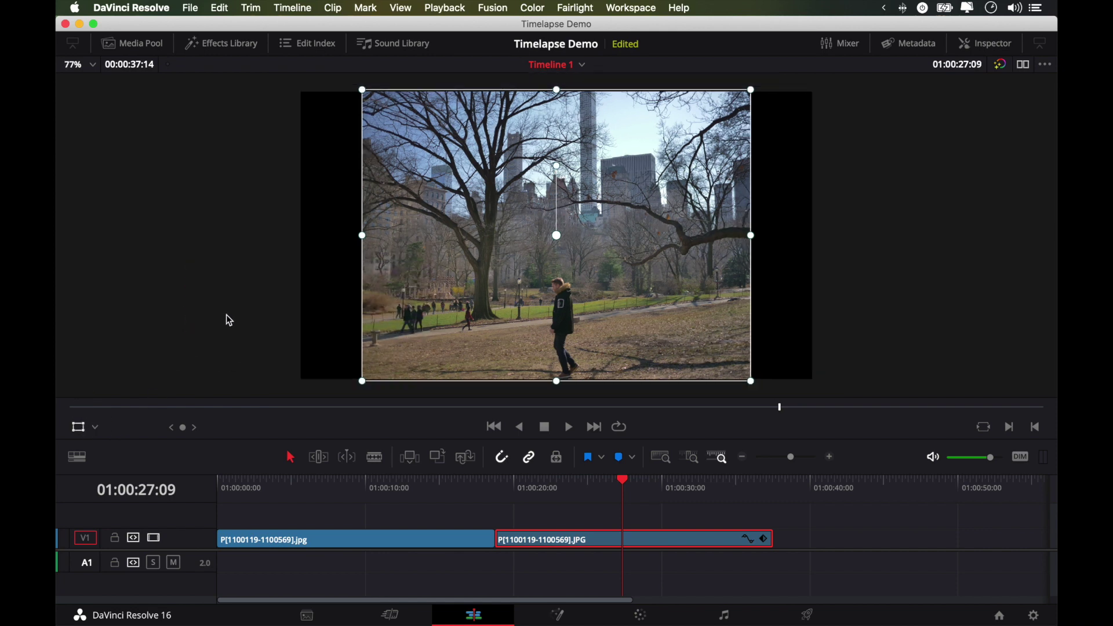
scroll(227, 316, "down", 3)
left_click_drag(439, 327, 390, 357)
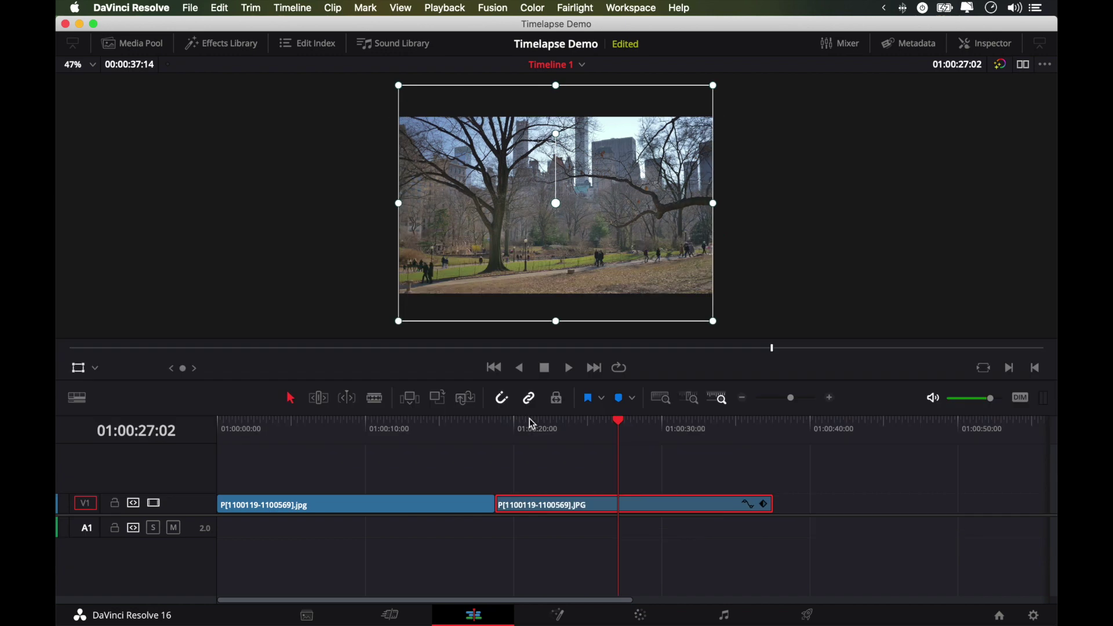
left_click(531, 428)
left_click_drag(530, 430, 616, 430)
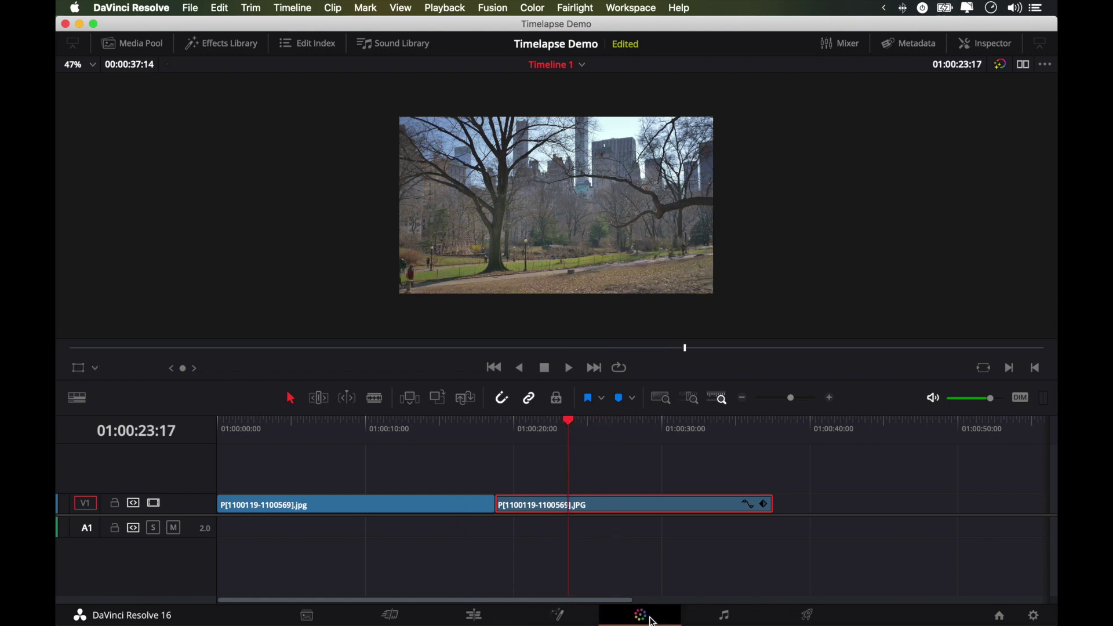
left_click(640, 615)
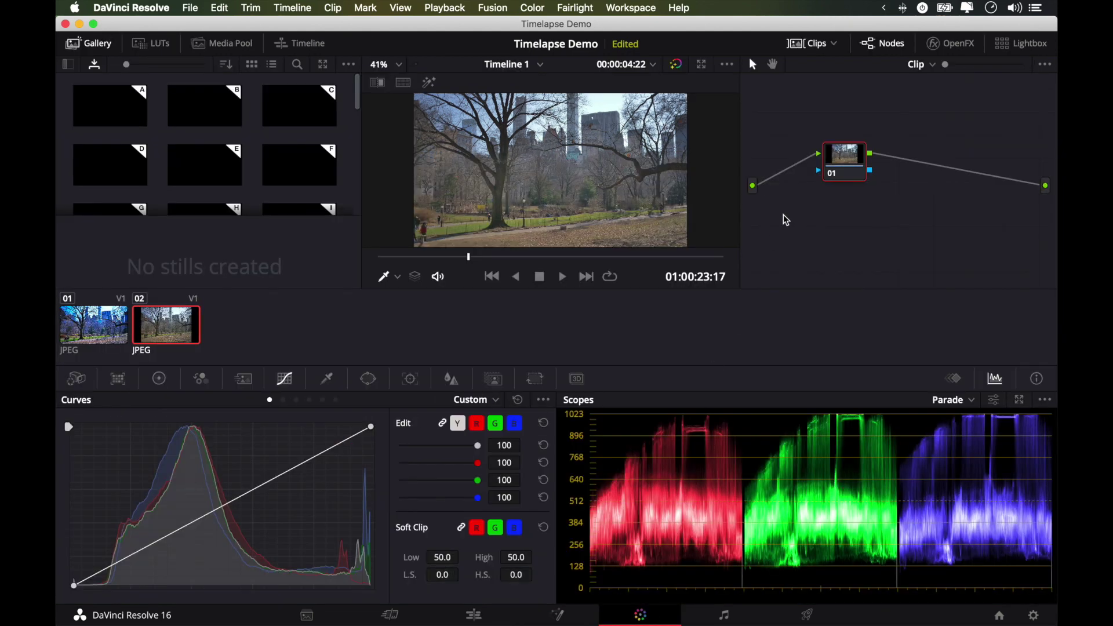
Add two serial nodes; set saturation 50, raise contrast, and lower gain and gamma using the waveform
key("alt+s")
key("alt+s")
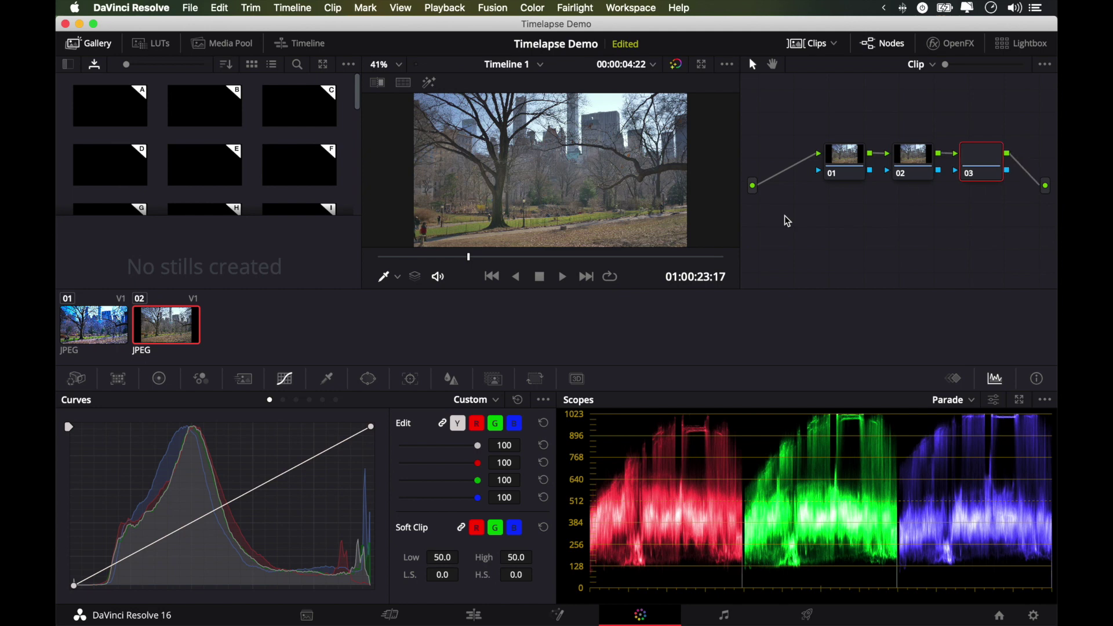
left_click(159, 379)
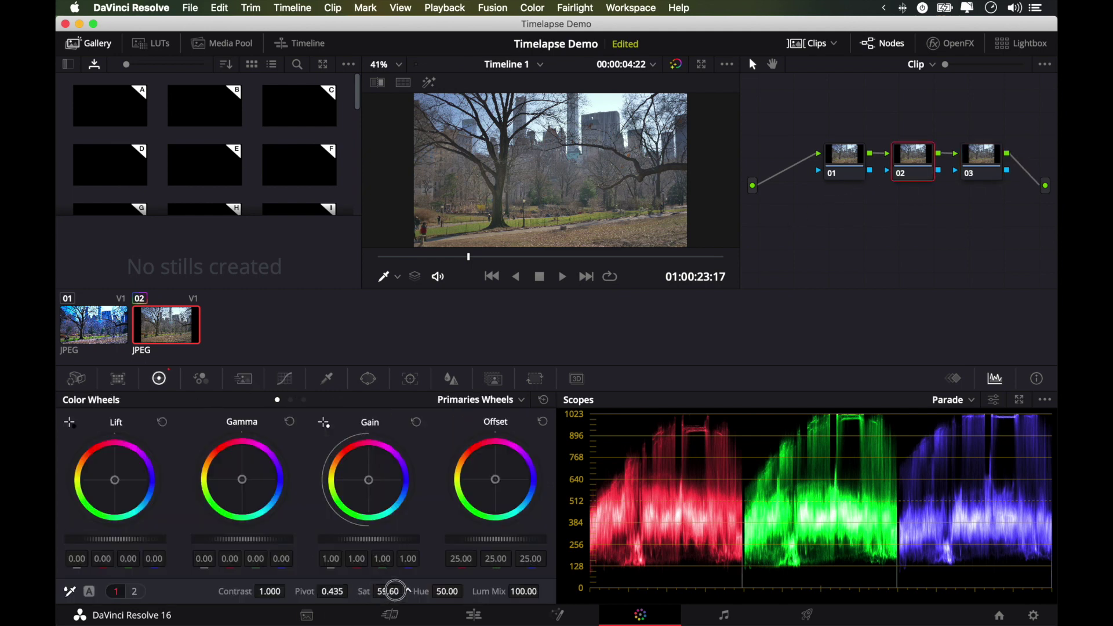
left_click_drag(396, 591, 385, 590)
left_click_drag(264, 591, 284, 591)
left_click(844, 156)
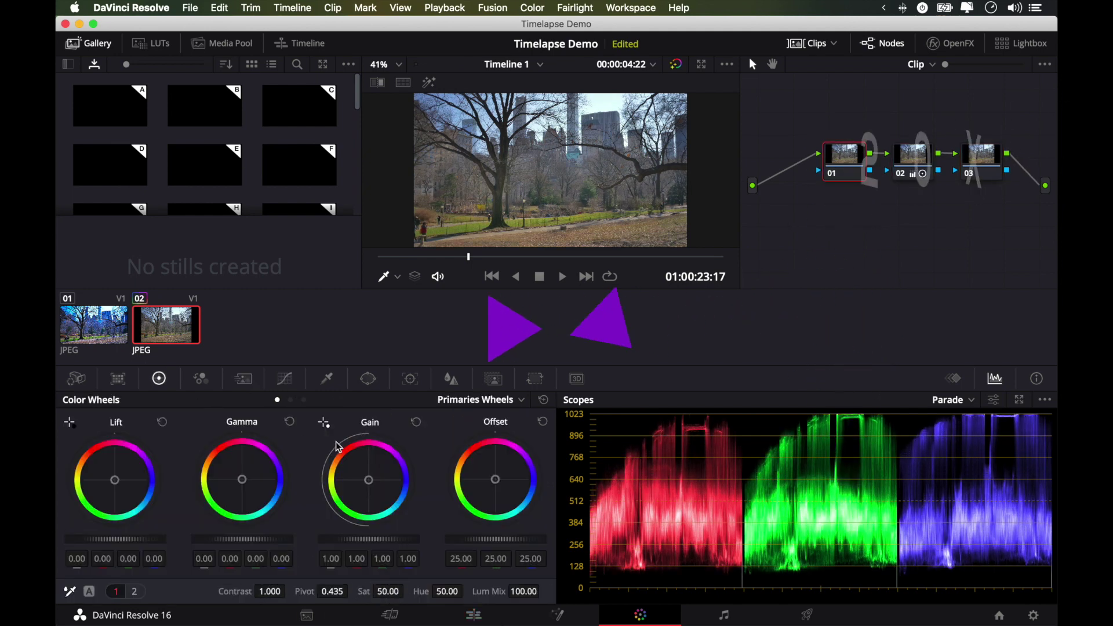
left_click(953, 400)
left_click(965, 447)
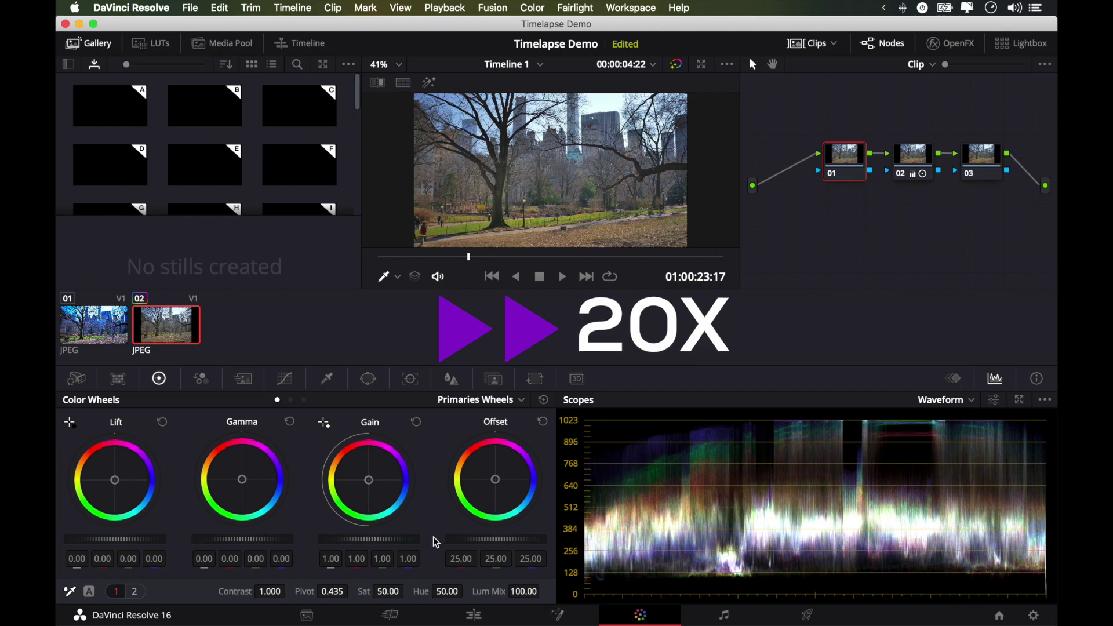
left_click_drag(368, 539, 330, 539)
left_click_drag(115, 539, 141, 539)
On the third node raise contrast and adjust tint and midtone detail, then play back the grade
left_click(981, 156)
left_click_drag(264, 591, 290, 591)
left_click(135, 591)
left_click_drag(328, 591, 304, 592)
left_click(843, 157)
left_click(563, 277)
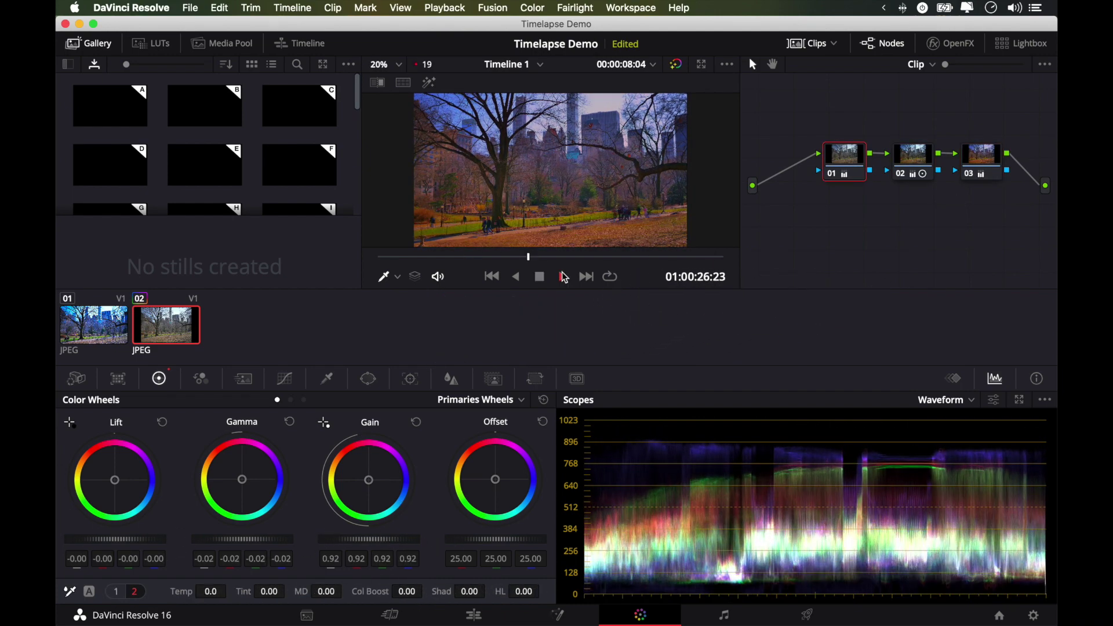
left_click(542, 278)
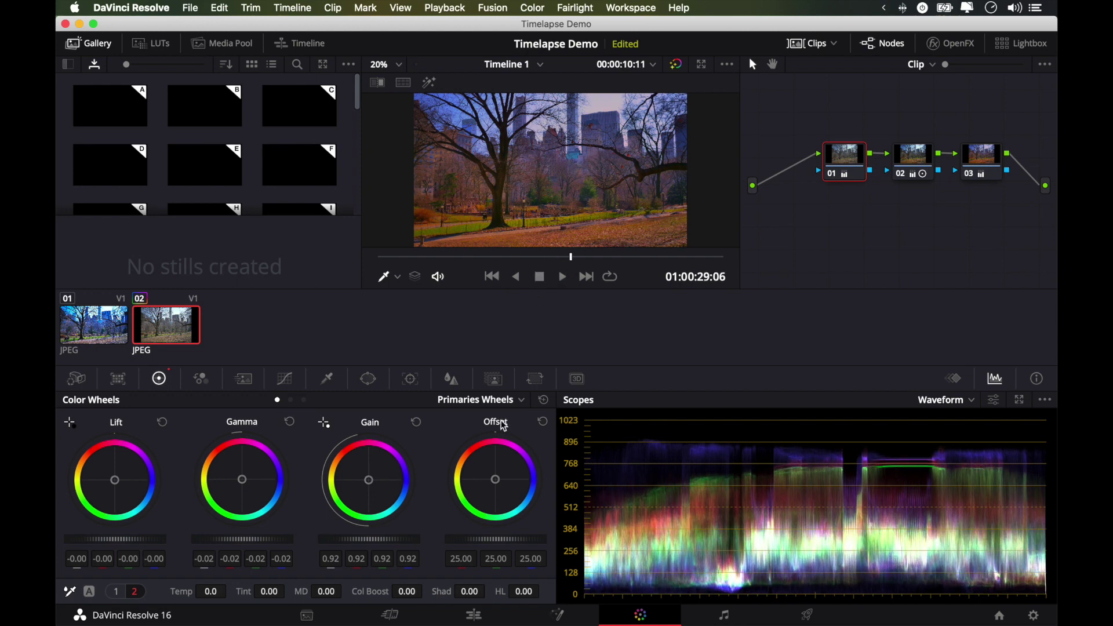
left_click(475, 616)
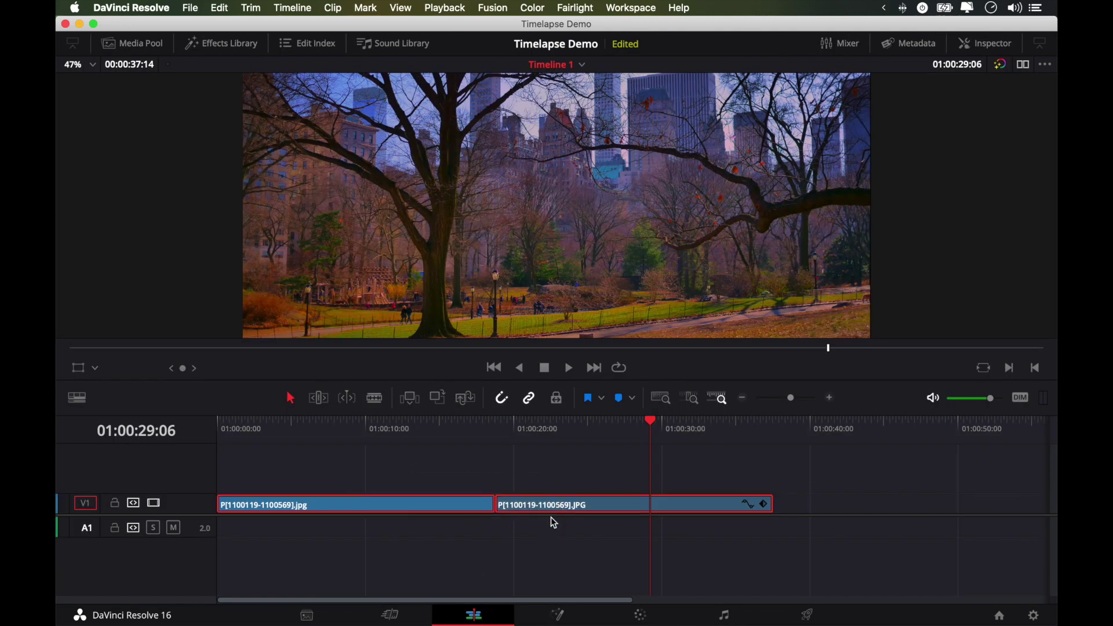
Retime both park clips faster so they run back to back in a 25-second timeline
key("super+r")
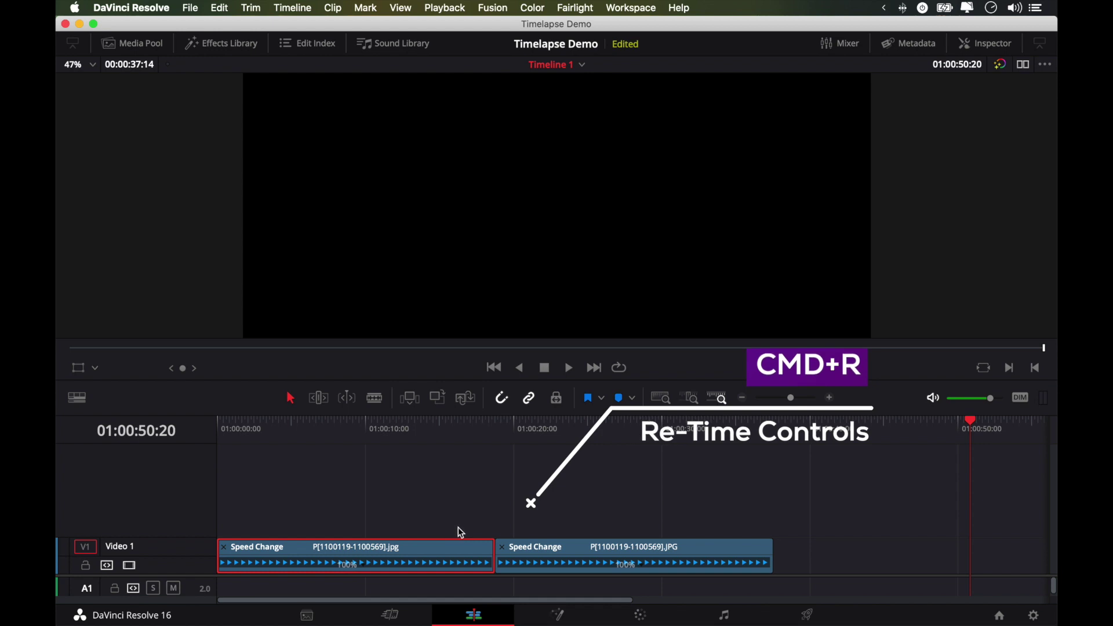
left_click_drag(493, 552, 355, 549)
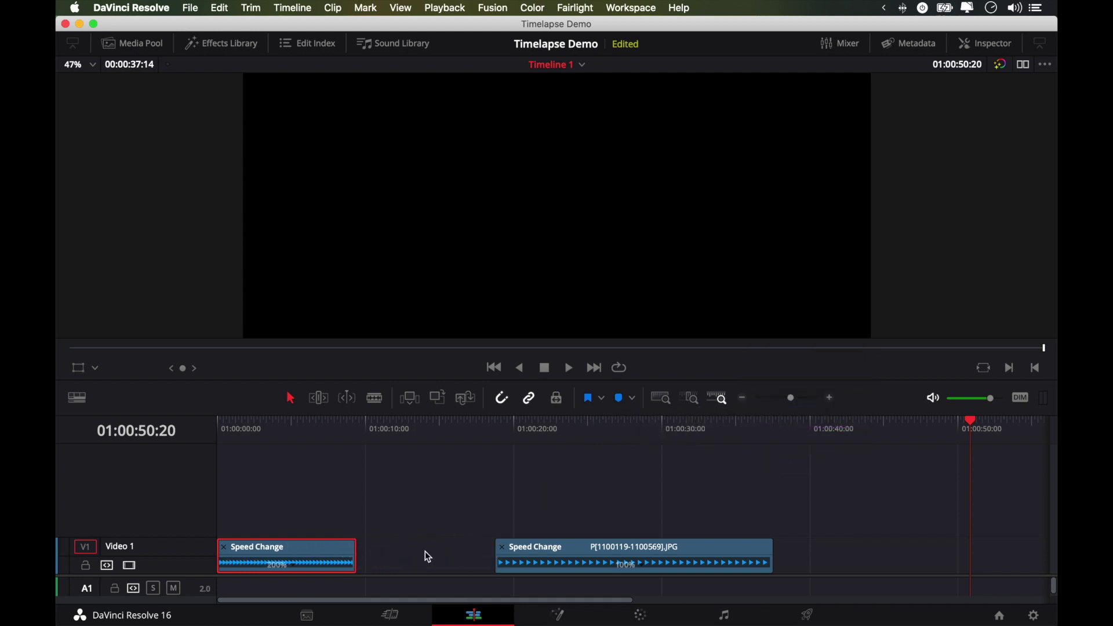
left_click(618, 555)
left_click(253, 429)
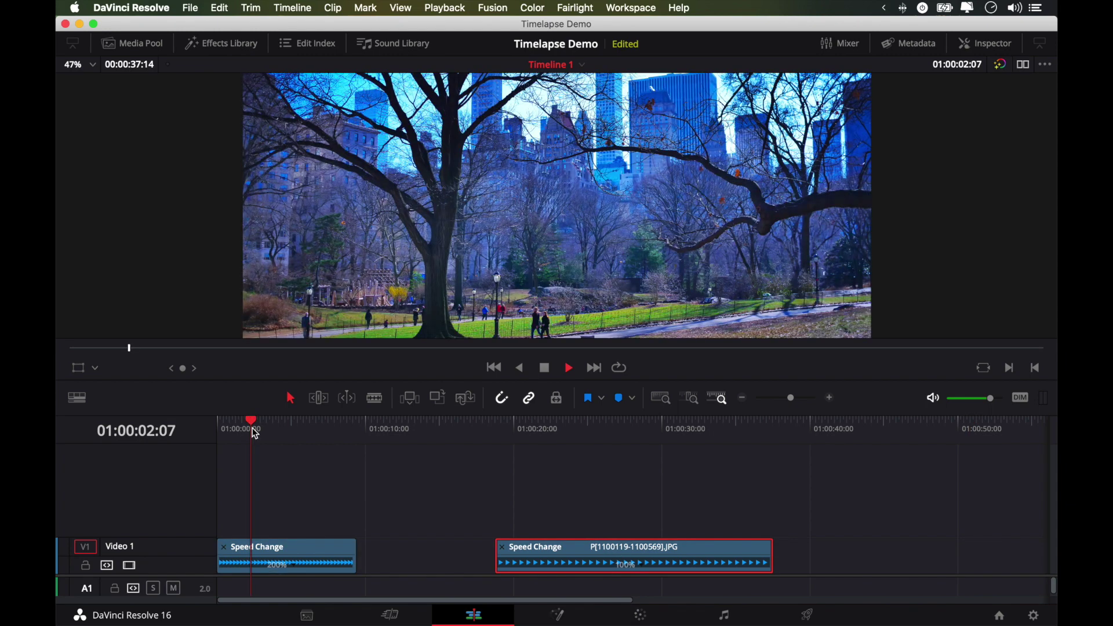
key("space")
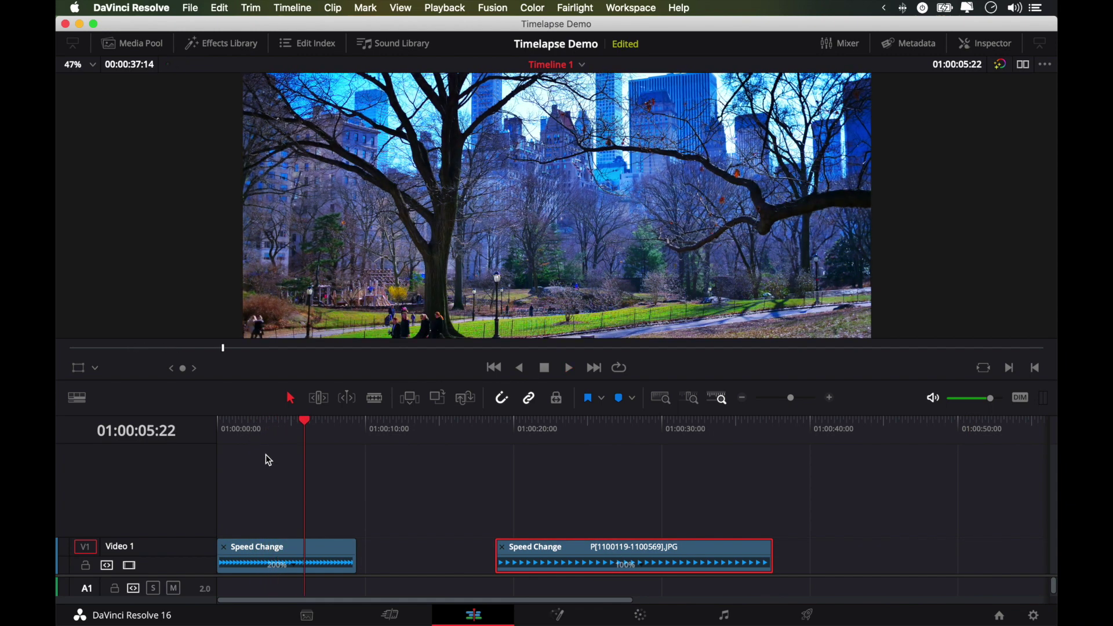
left_click_drag(355, 547, 402, 548)
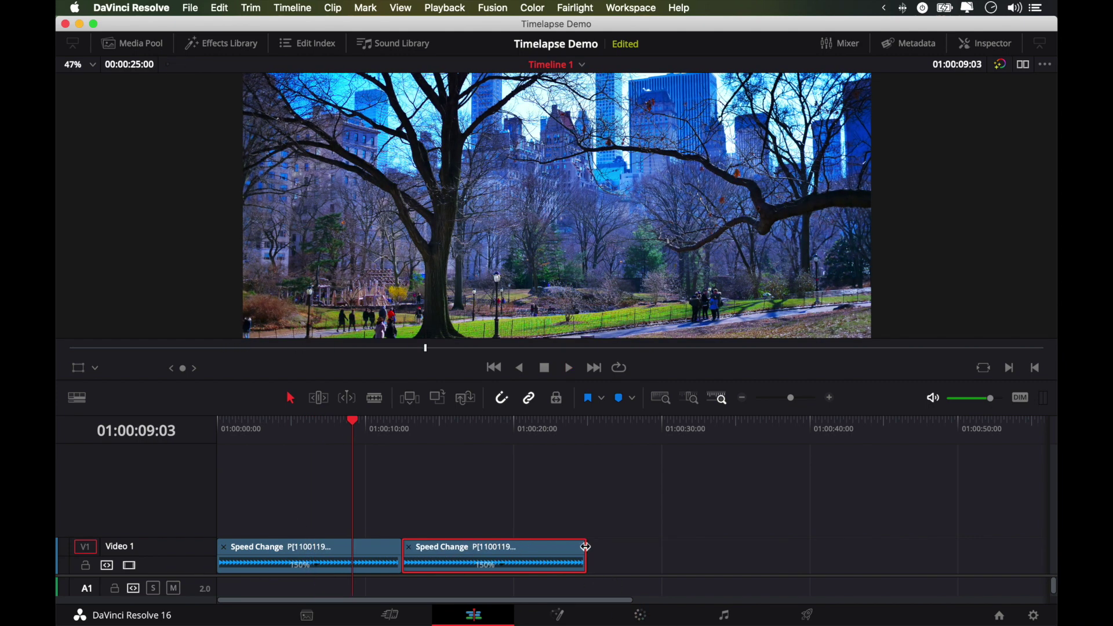
left_click(809, 615)
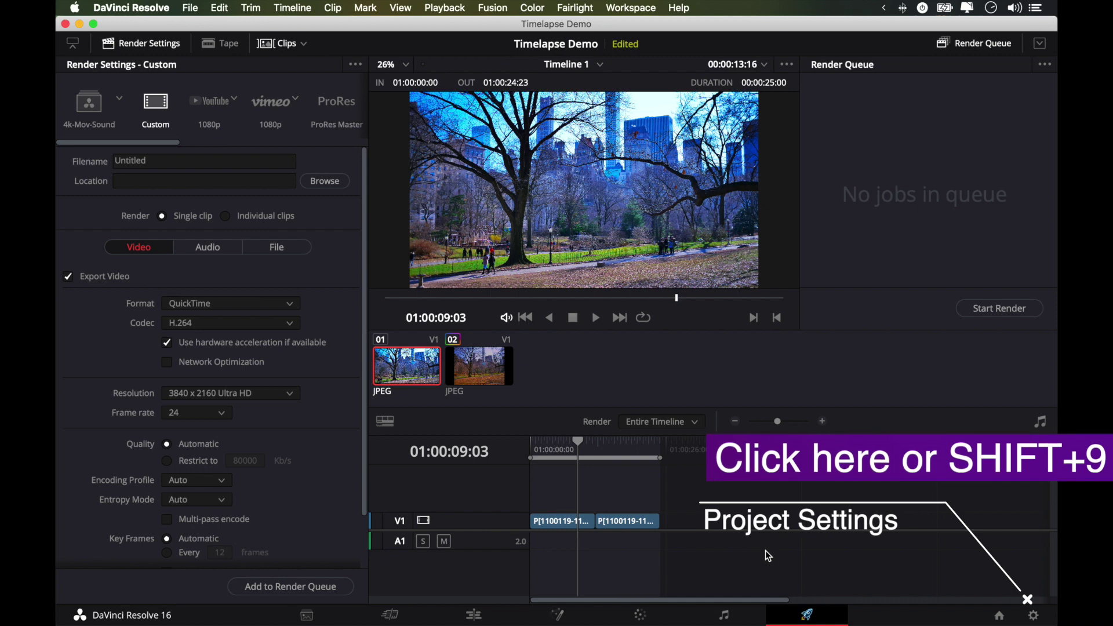
Set the project timeline resolution to 3840 x 2160 Ultra HD and save the settings
key("shift+9")
left_click(557, 144)
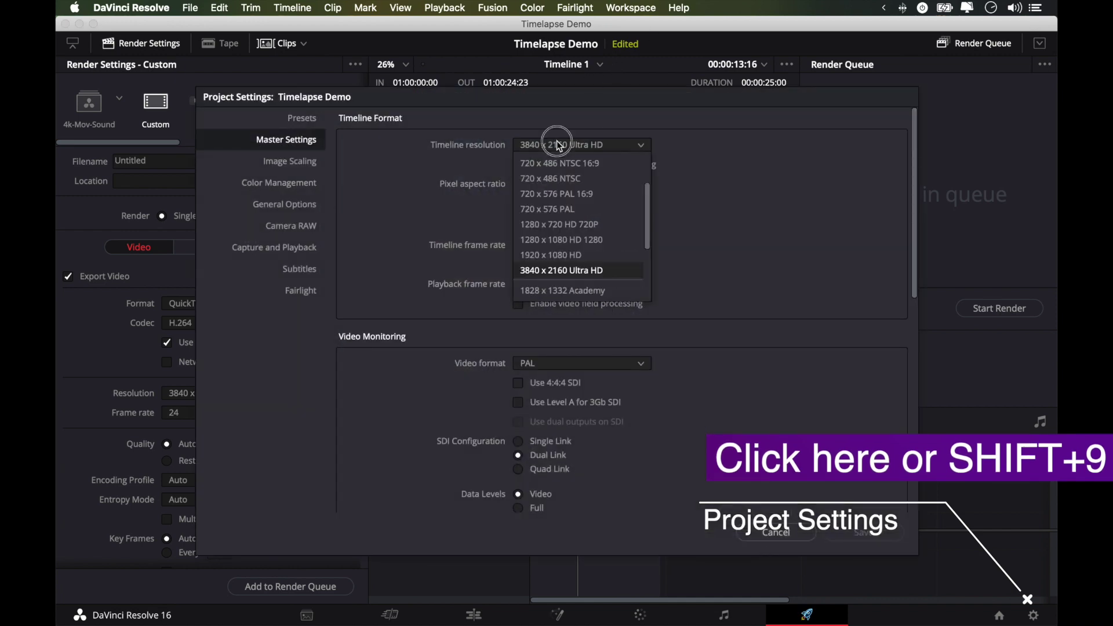
left_click(612, 269)
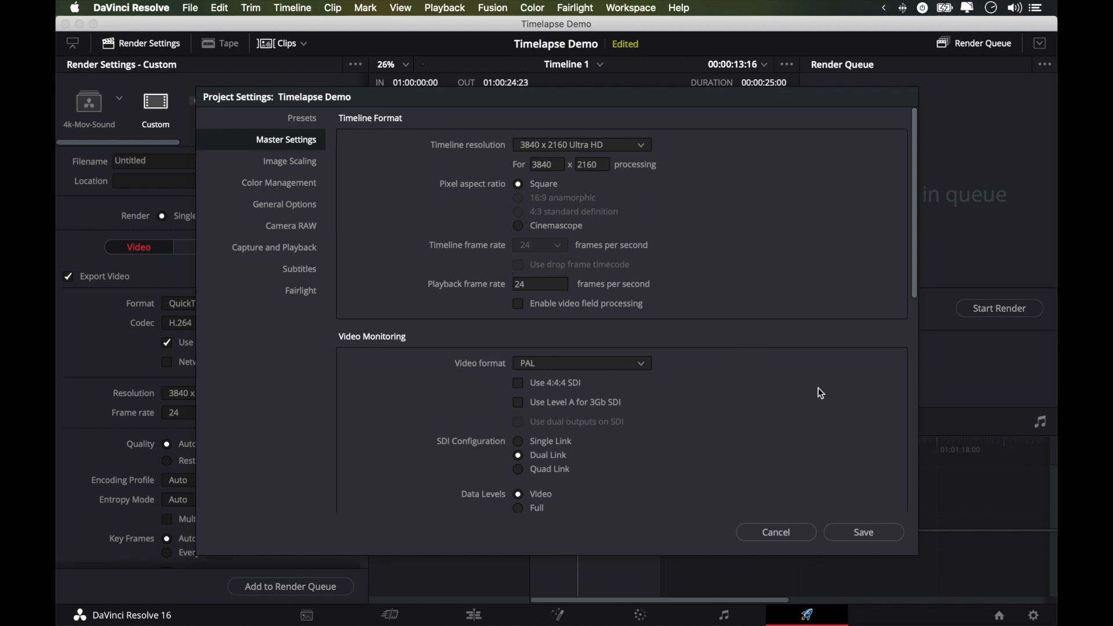
left_click(875, 534)
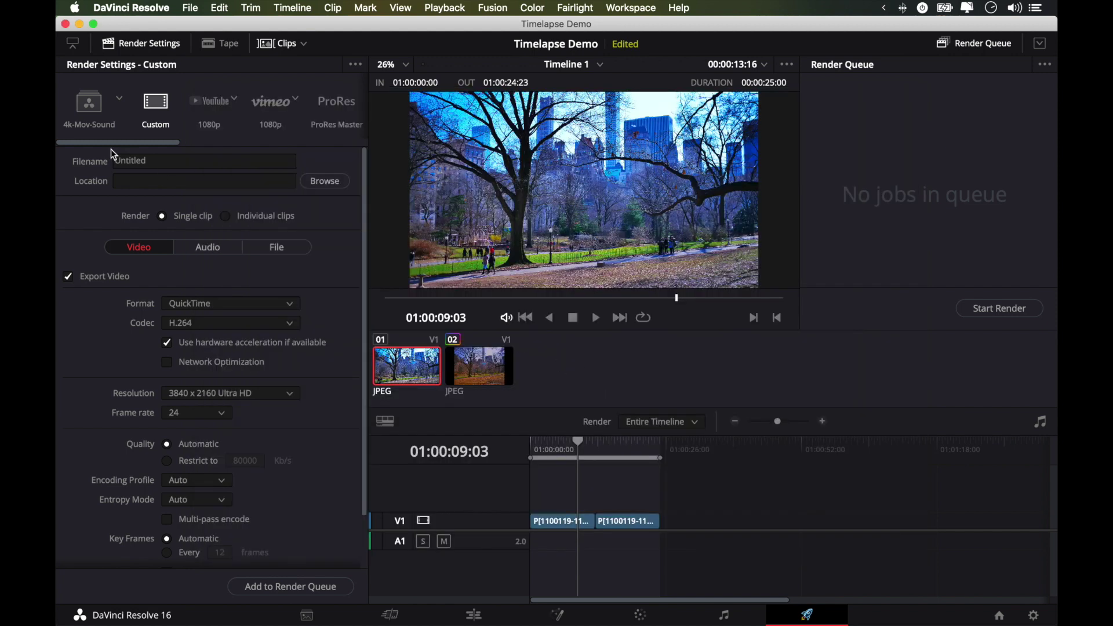
Name the render output 'Timelapse Demo' and set its destination to the Desktop
double_click(174, 159)
type("Tim")
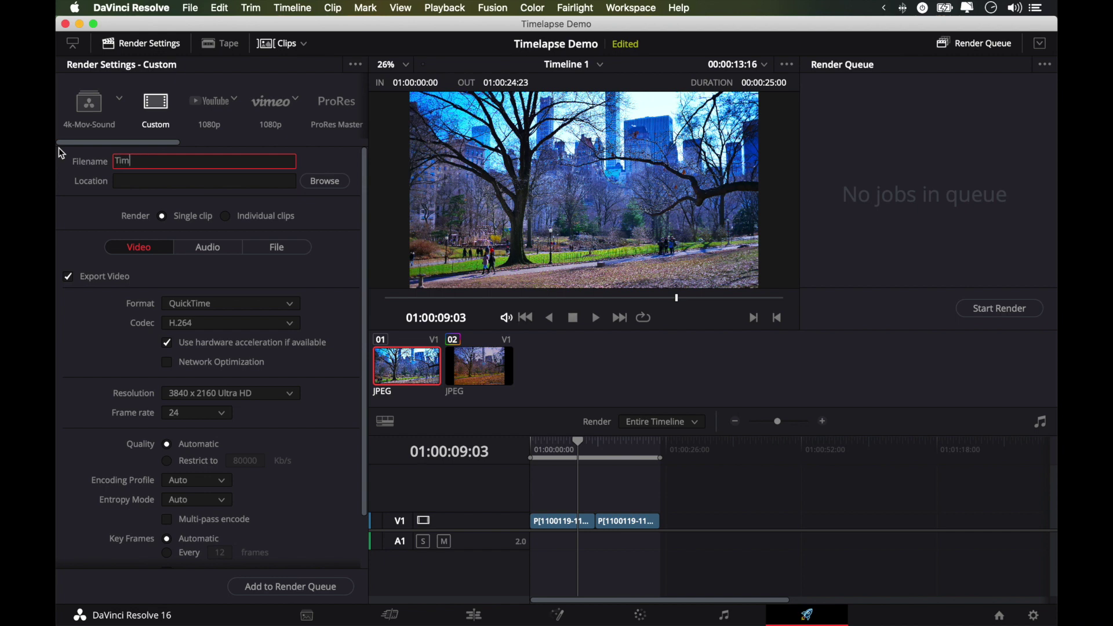
type("elapse Demo")
key("Return")
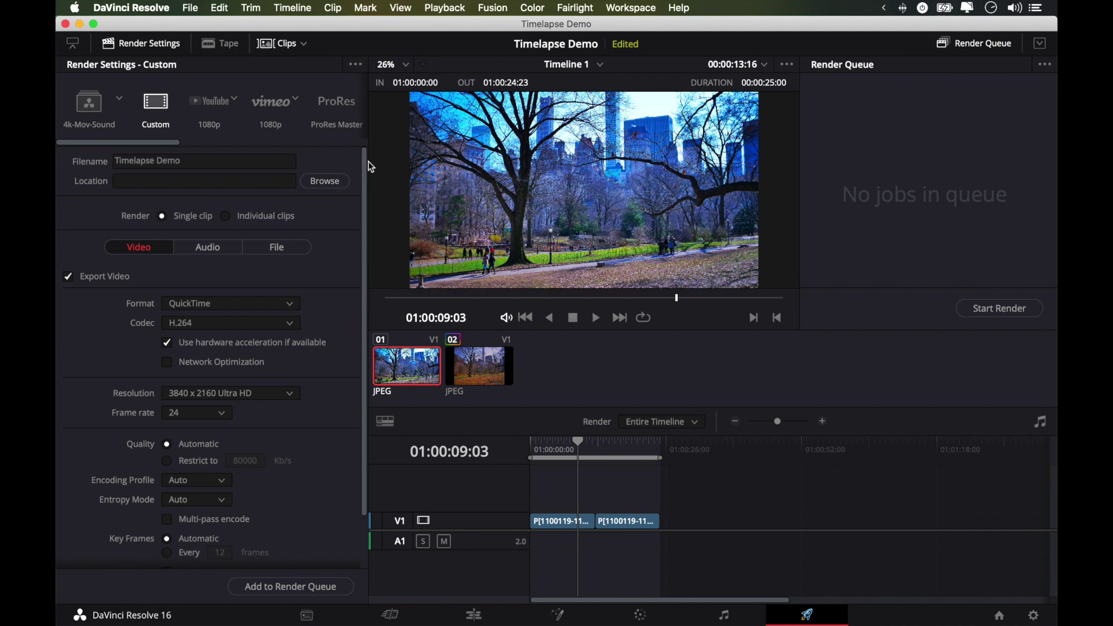
left_click(325, 180)
left_click(131, 208)
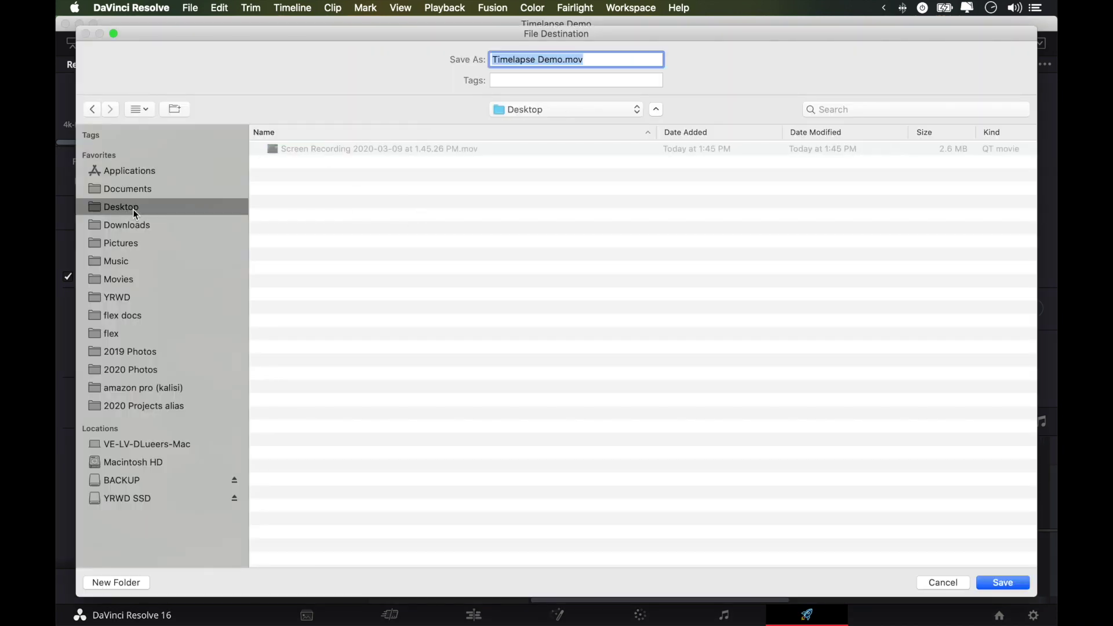
key("Return")
Add the Timelapse Demo job to the render queue and start rendering
scroll(308, 363, "down", 2)
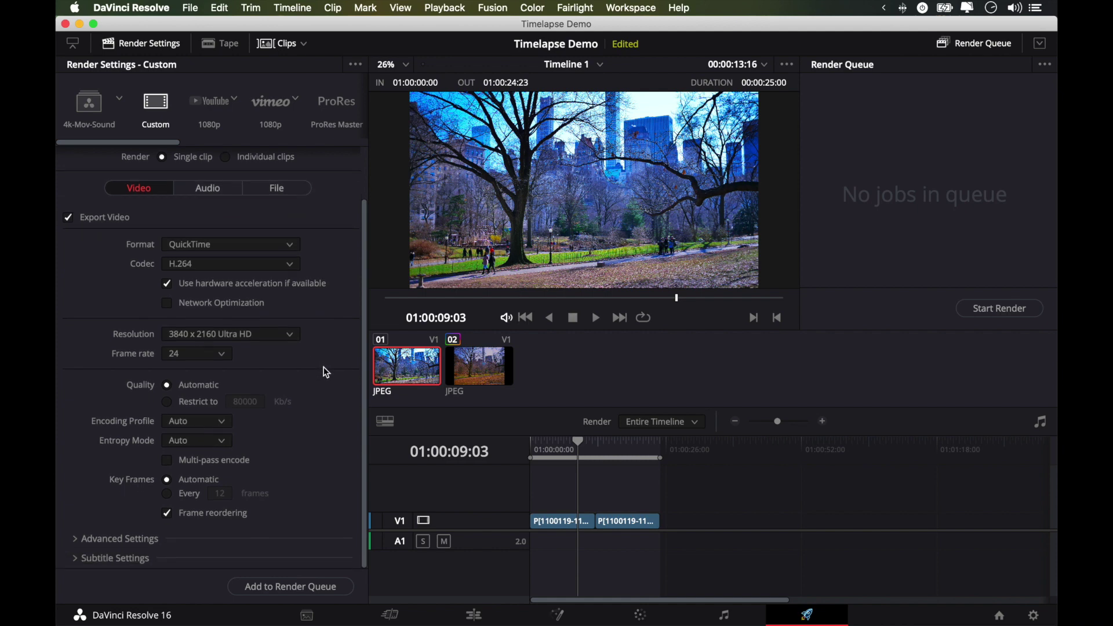
left_click(291, 587)
left_click(994, 312)
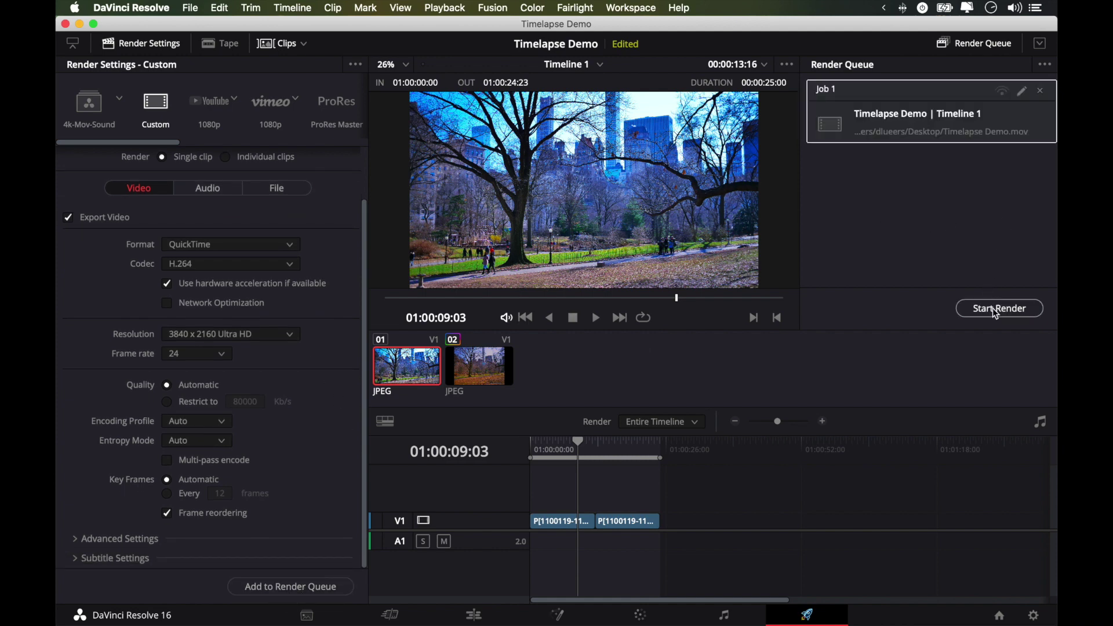